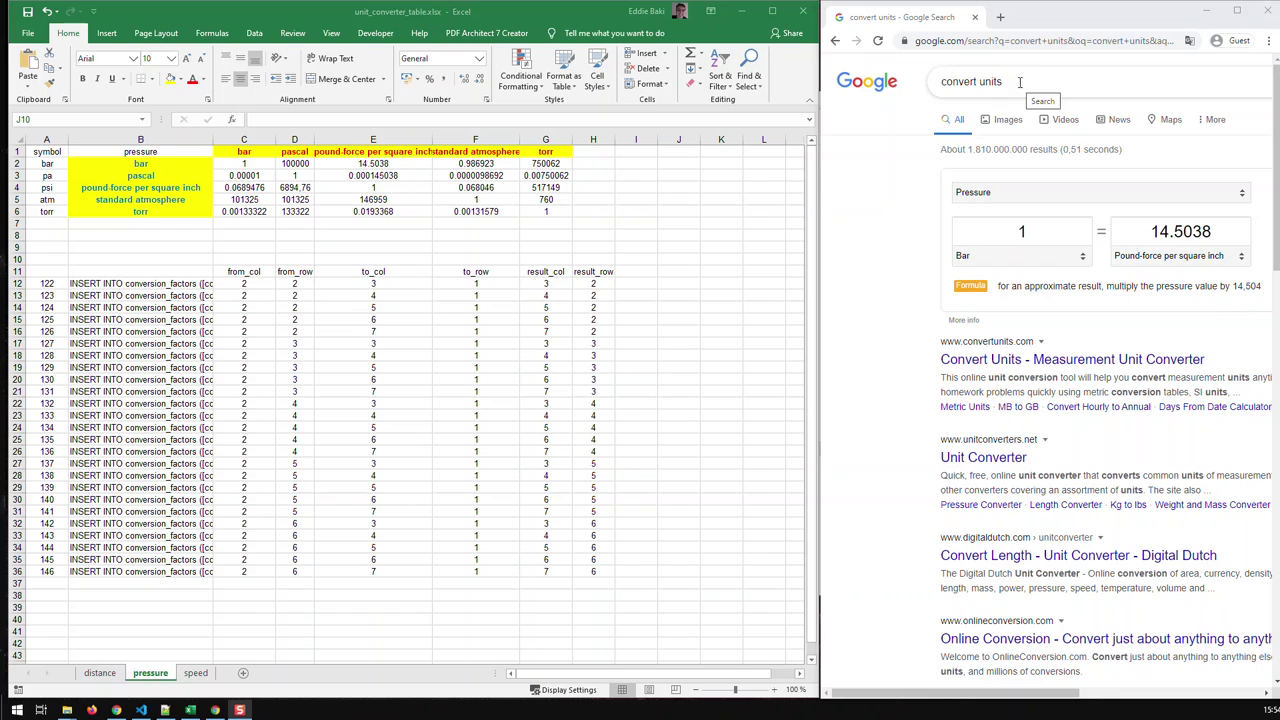
Step: Review the converter's Pressure category and the units offered for the source and target values
click(1000, 200)
click(982, 312)
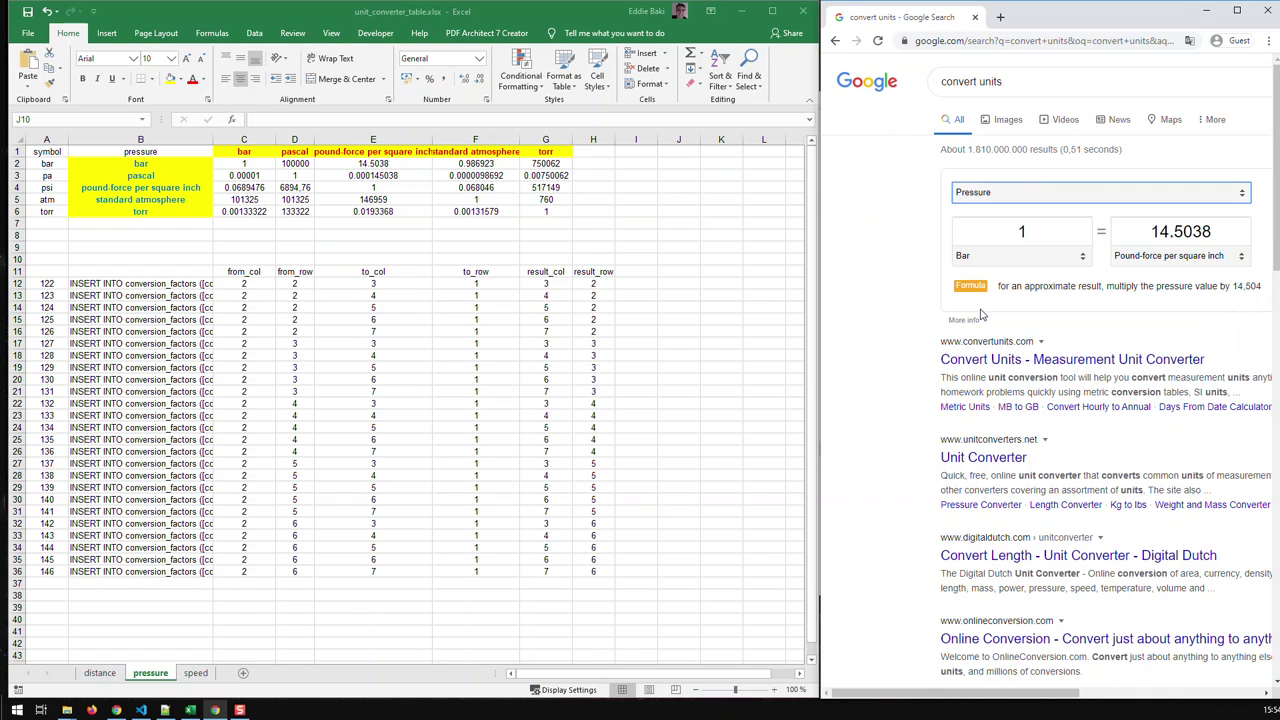
click(1088, 258)
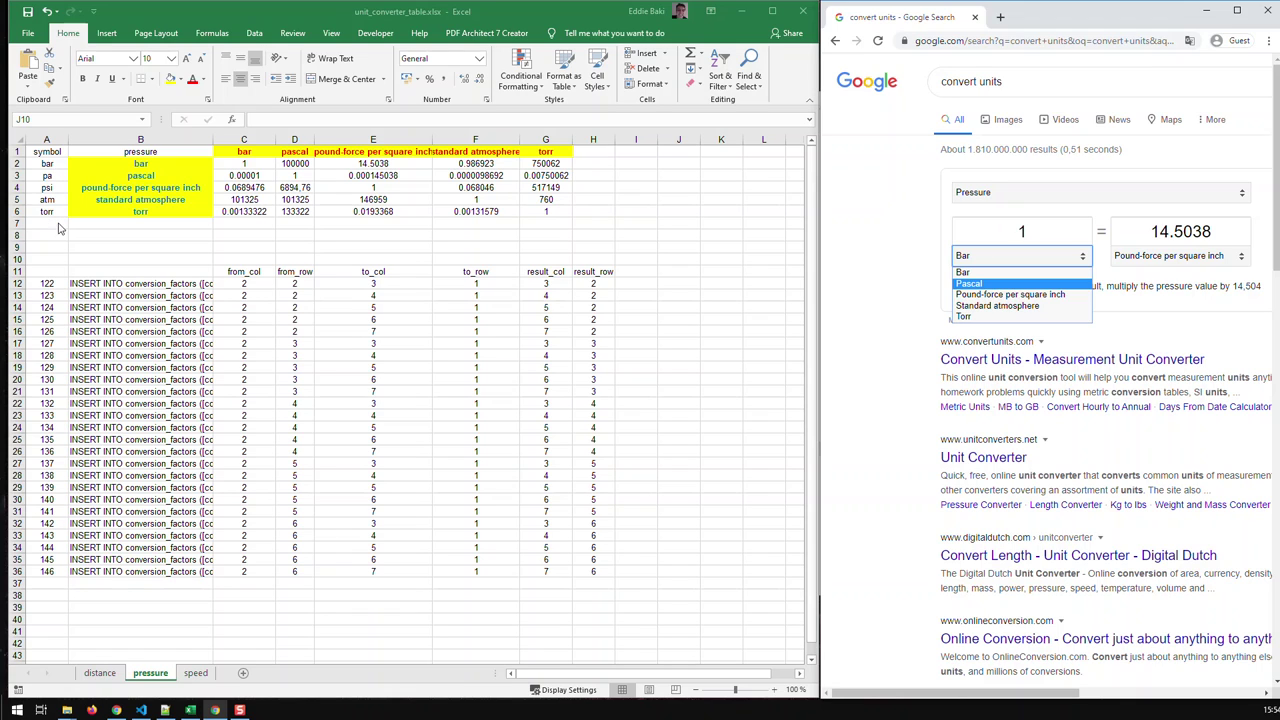
click(1228, 255)
click(1224, 260)
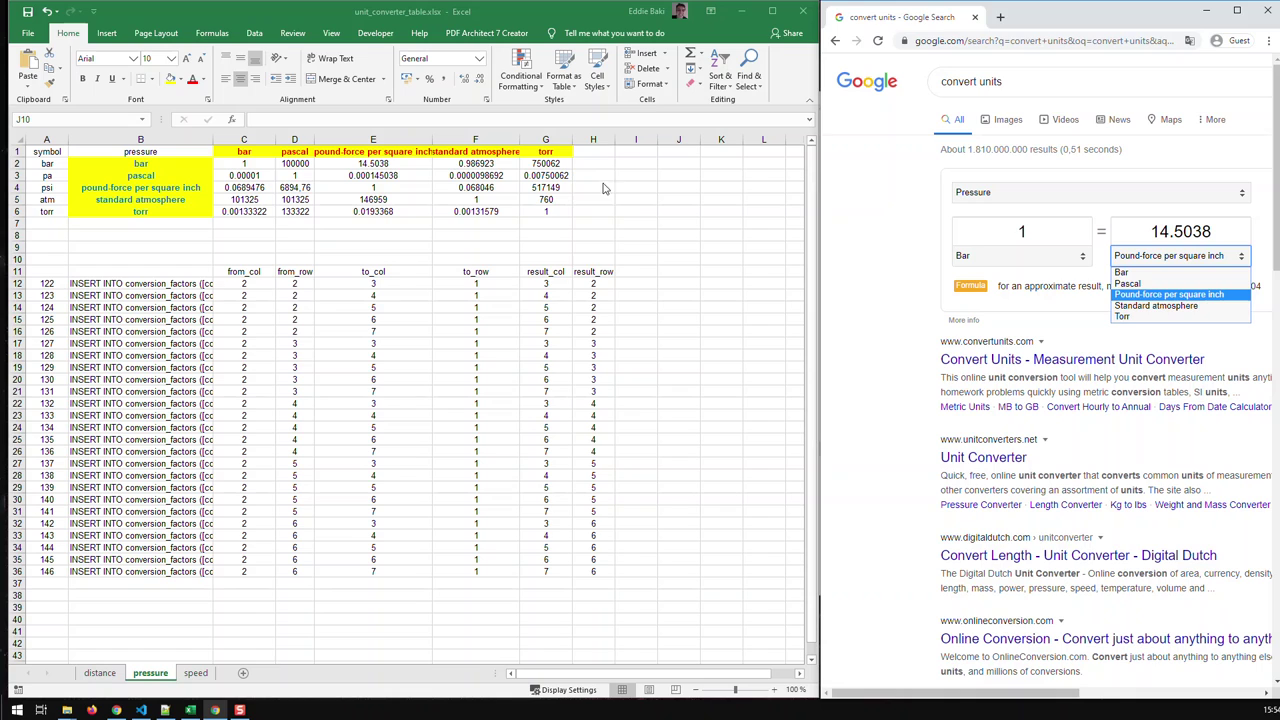
click(628, 237)
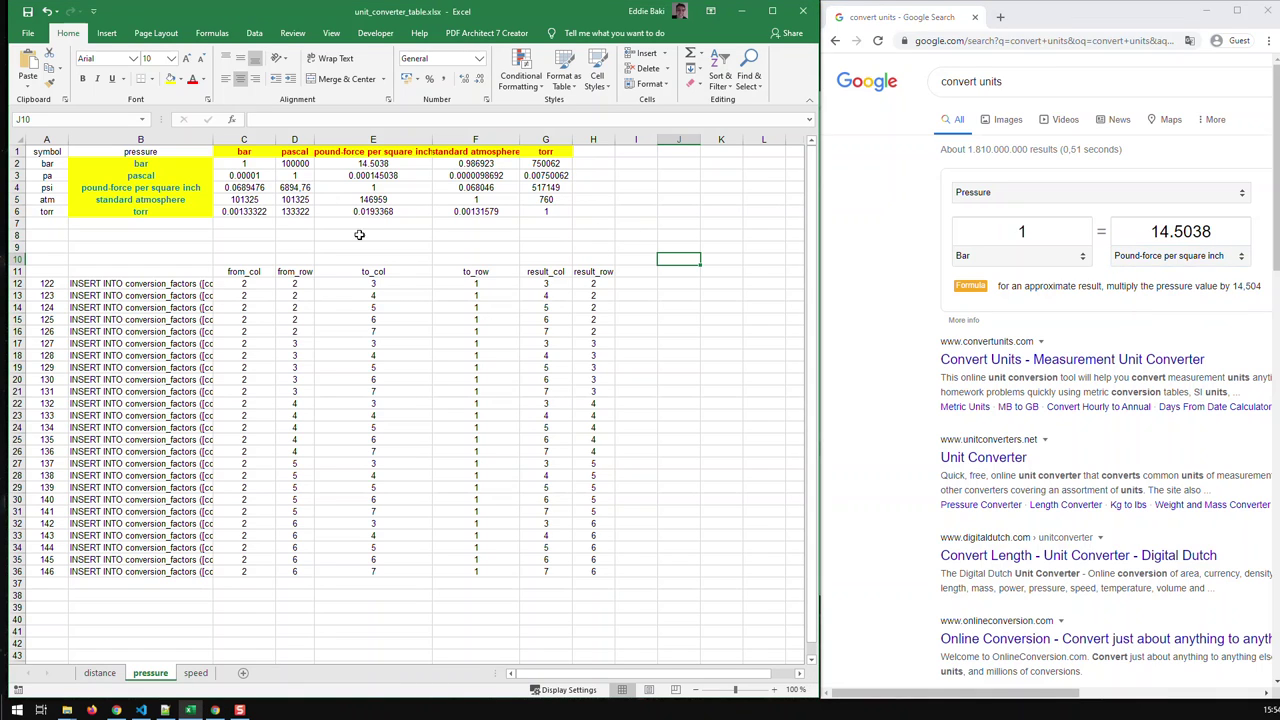
Step: Convert 1 bar to pascal and then to pound-force per square inch in the web converter
click(1190, 262)
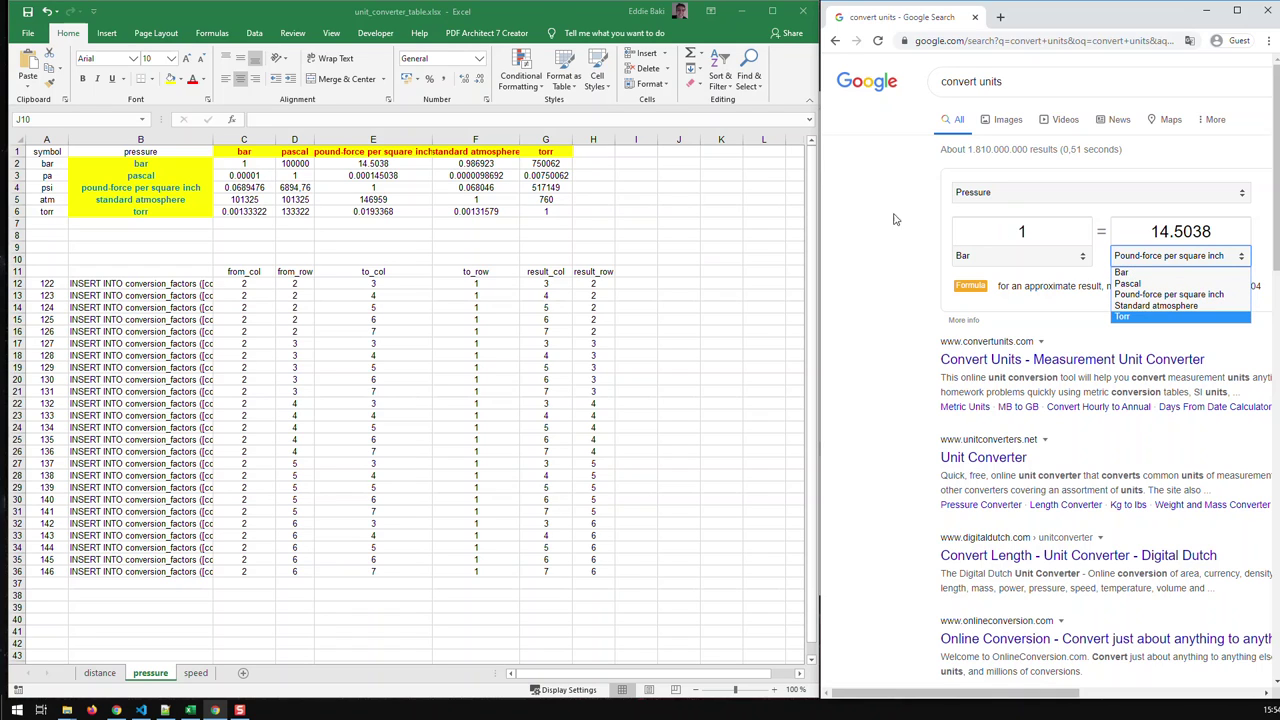
click(1124, 284)
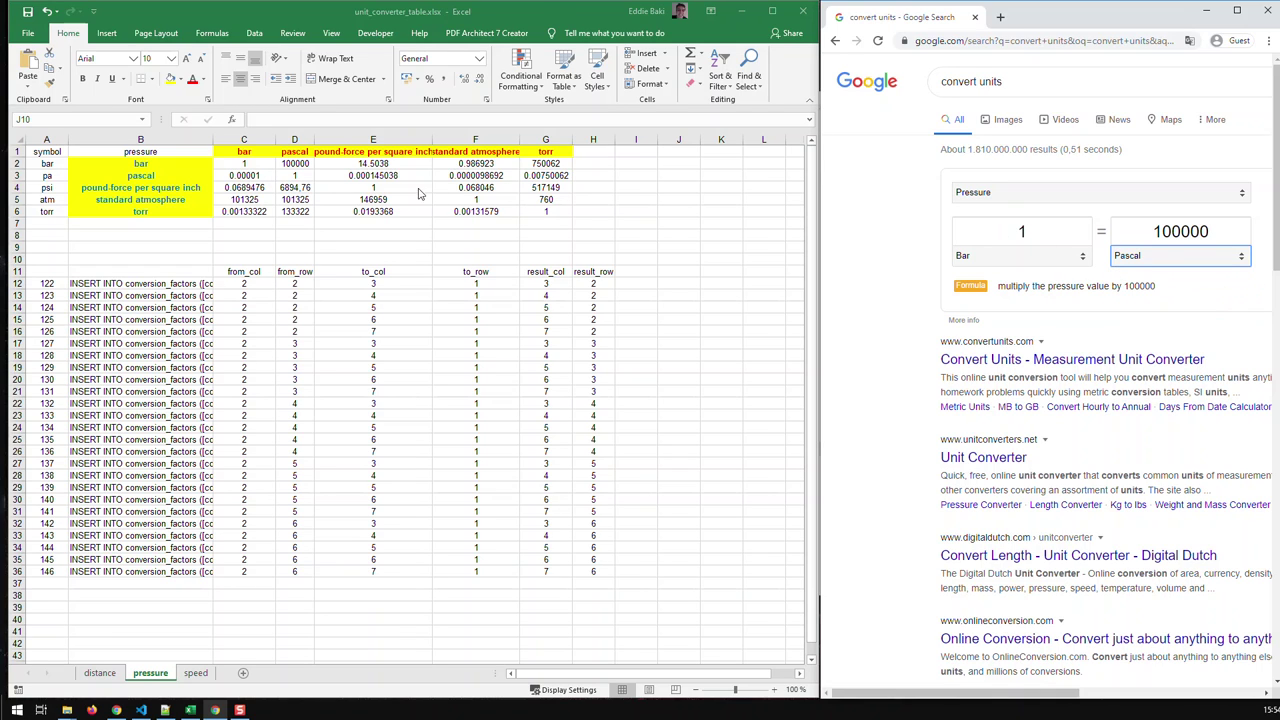
click(1150, 258)
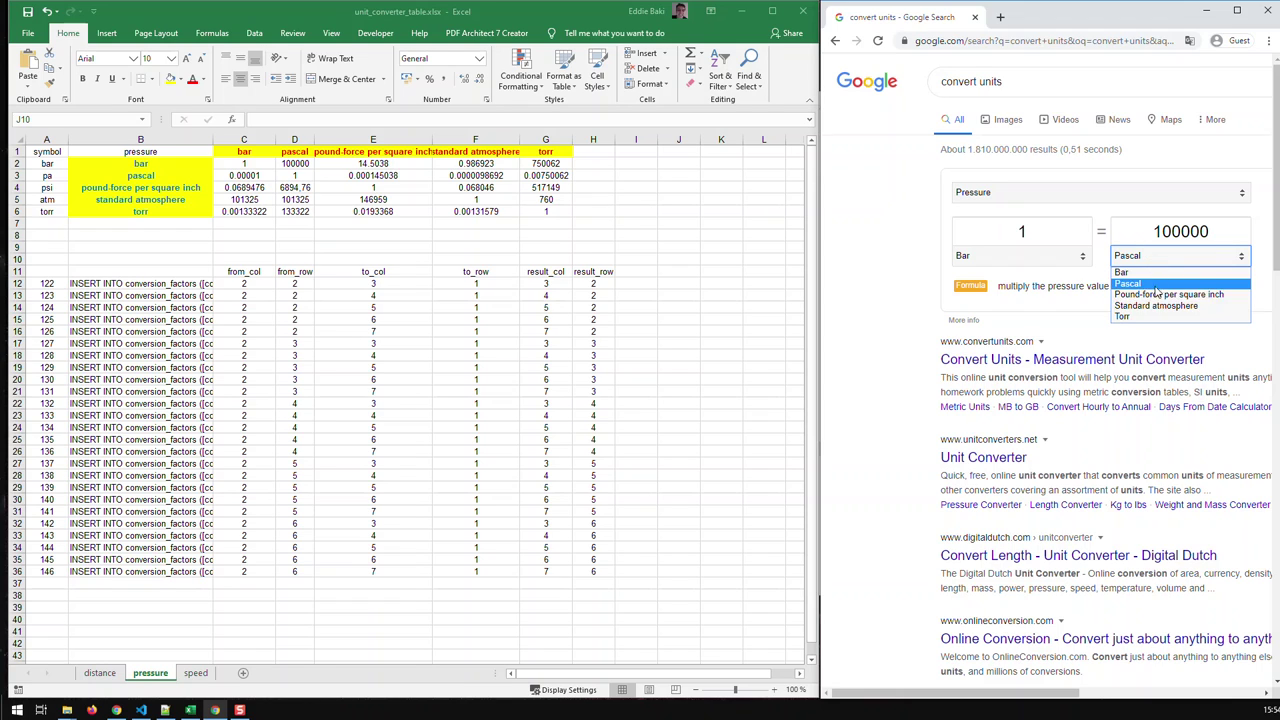
click(1159, 296)
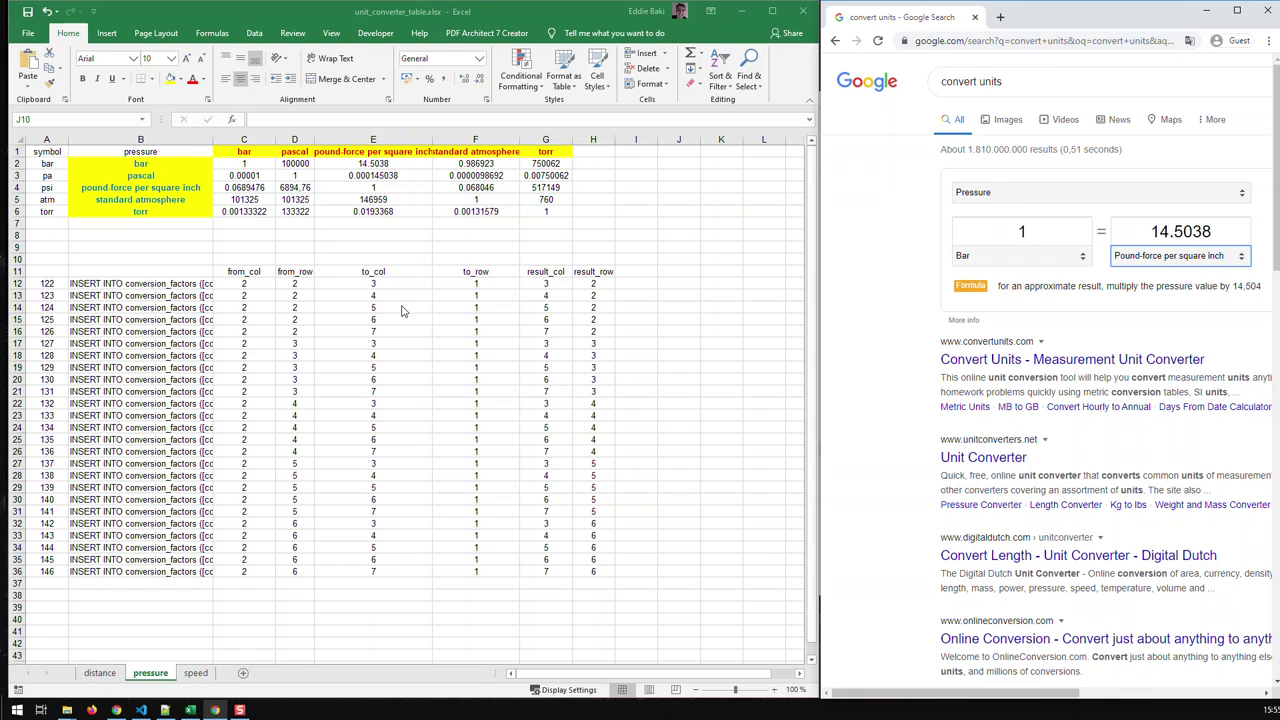
Step: Switch to DB Browser for SQLite, filter the genre column of conversion_factors by "press", and review the pressure records
click(415, 268)
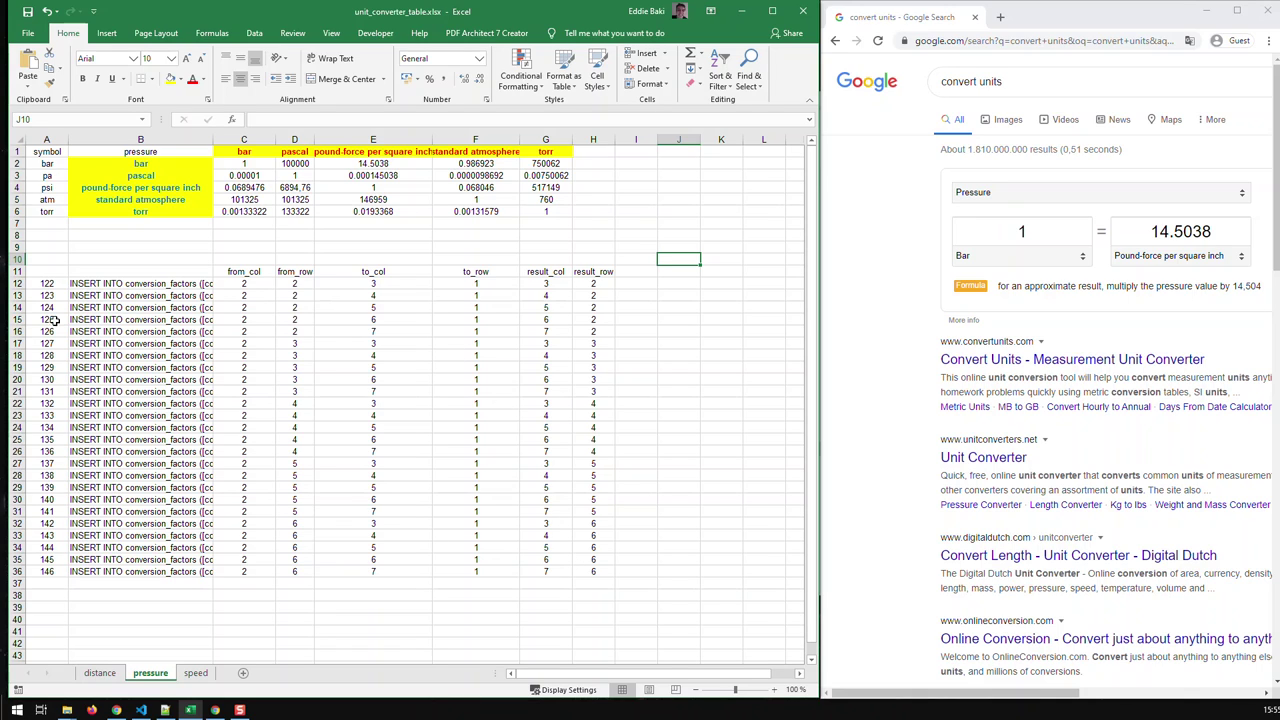
click(46, 283)
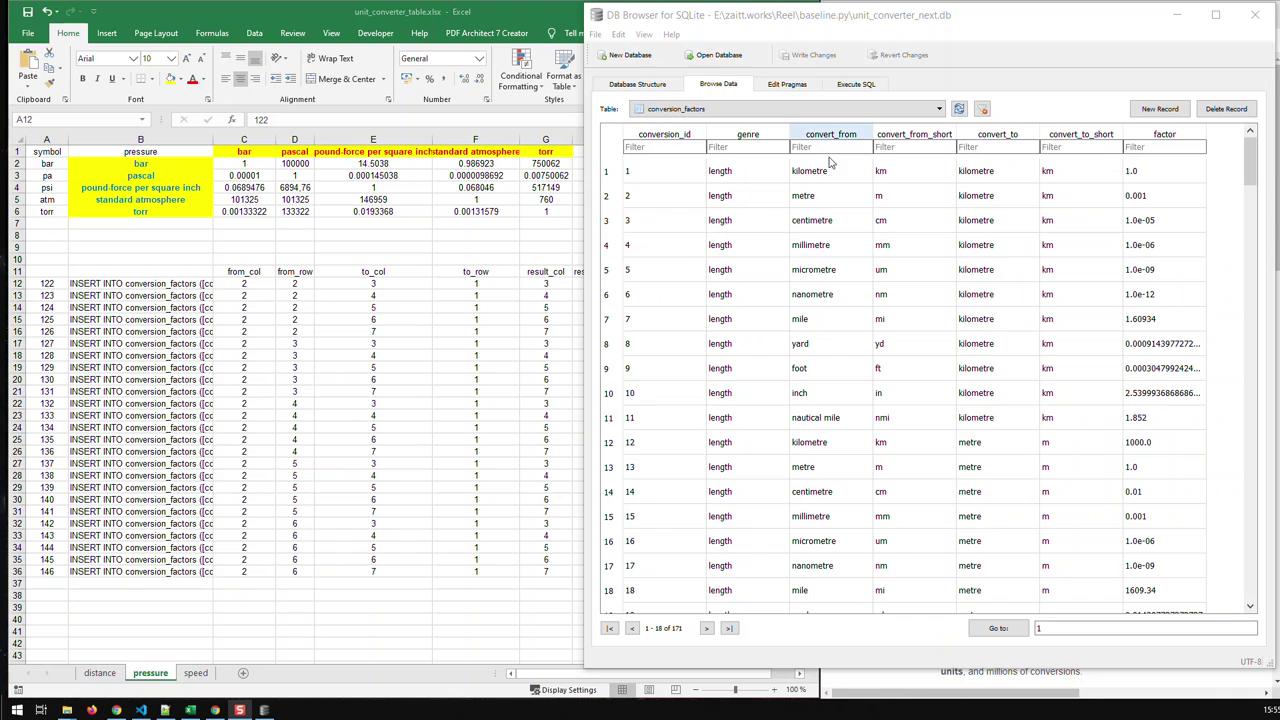
click(750, 147)
text(p)
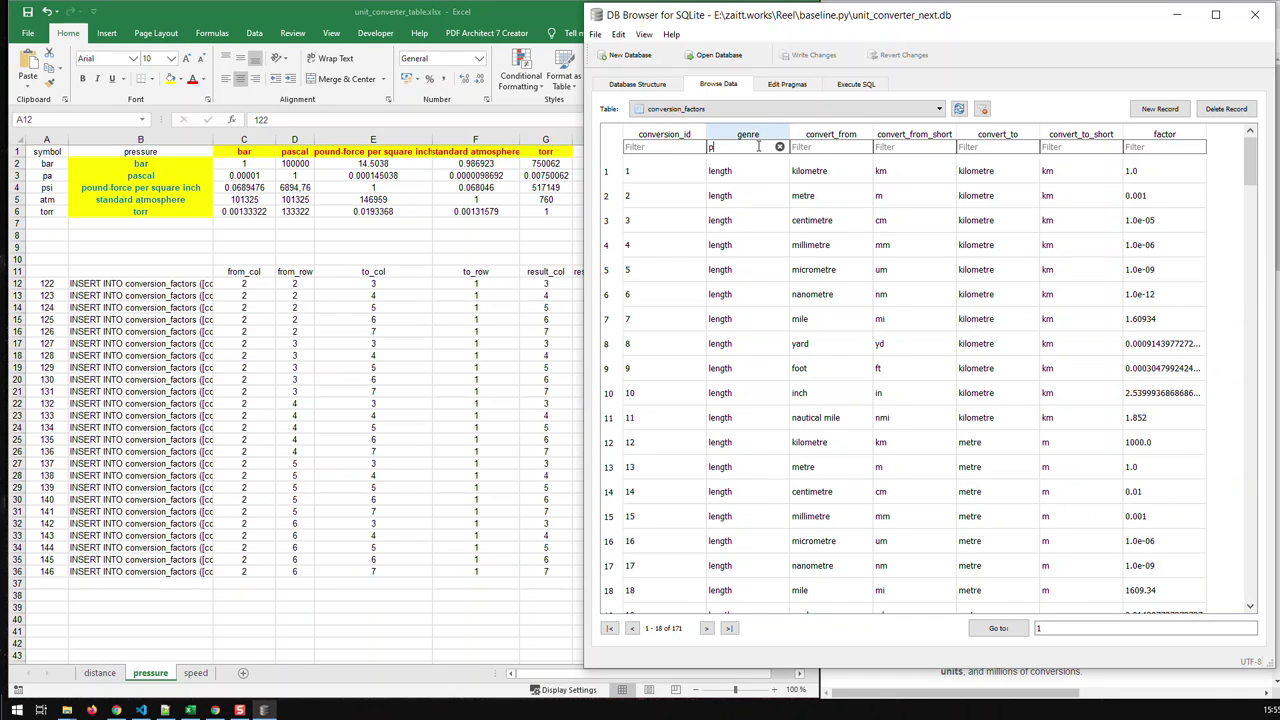
text(ress)
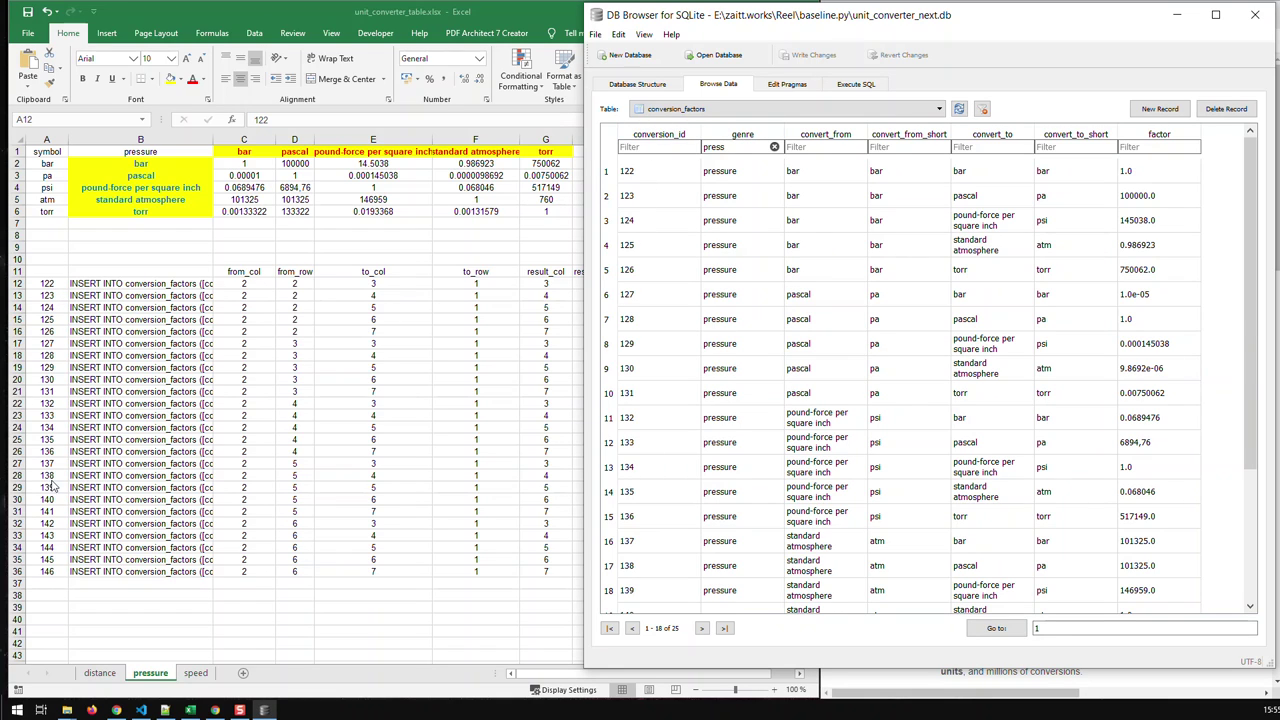
scroll(670, 495, down, 2)
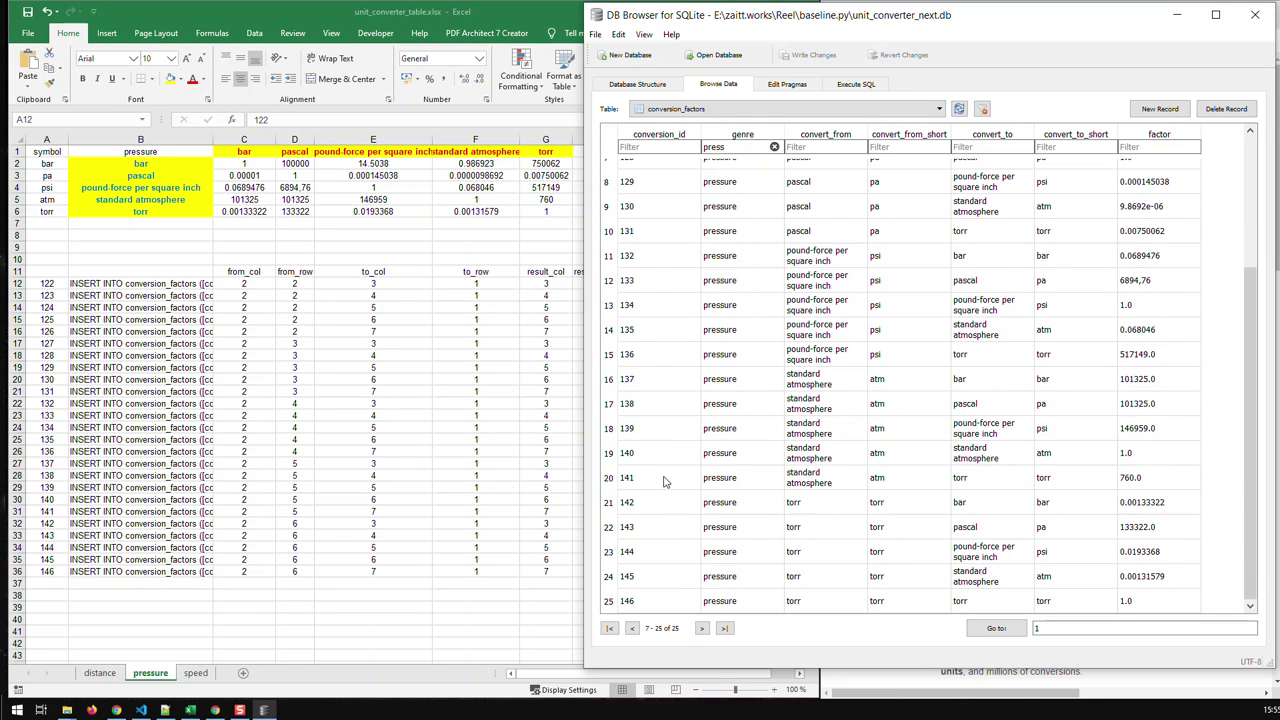
scroll(675, 550, up, 2)
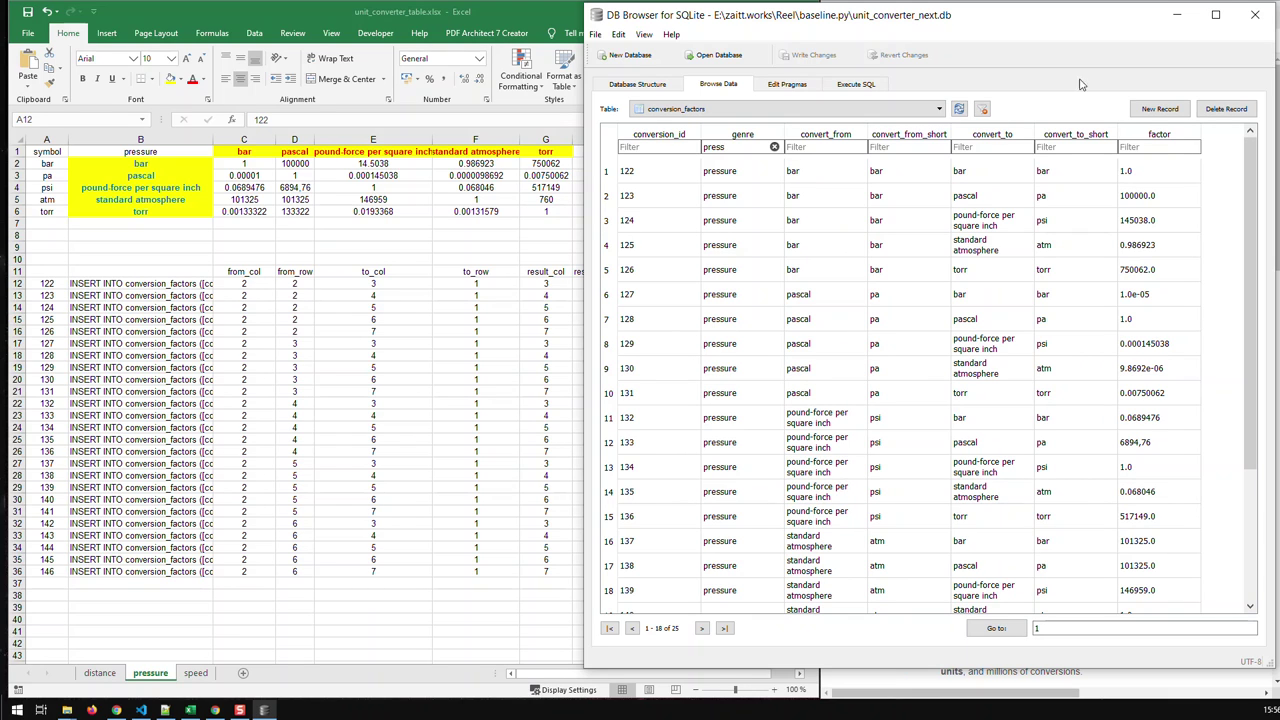
click(1194, 18)
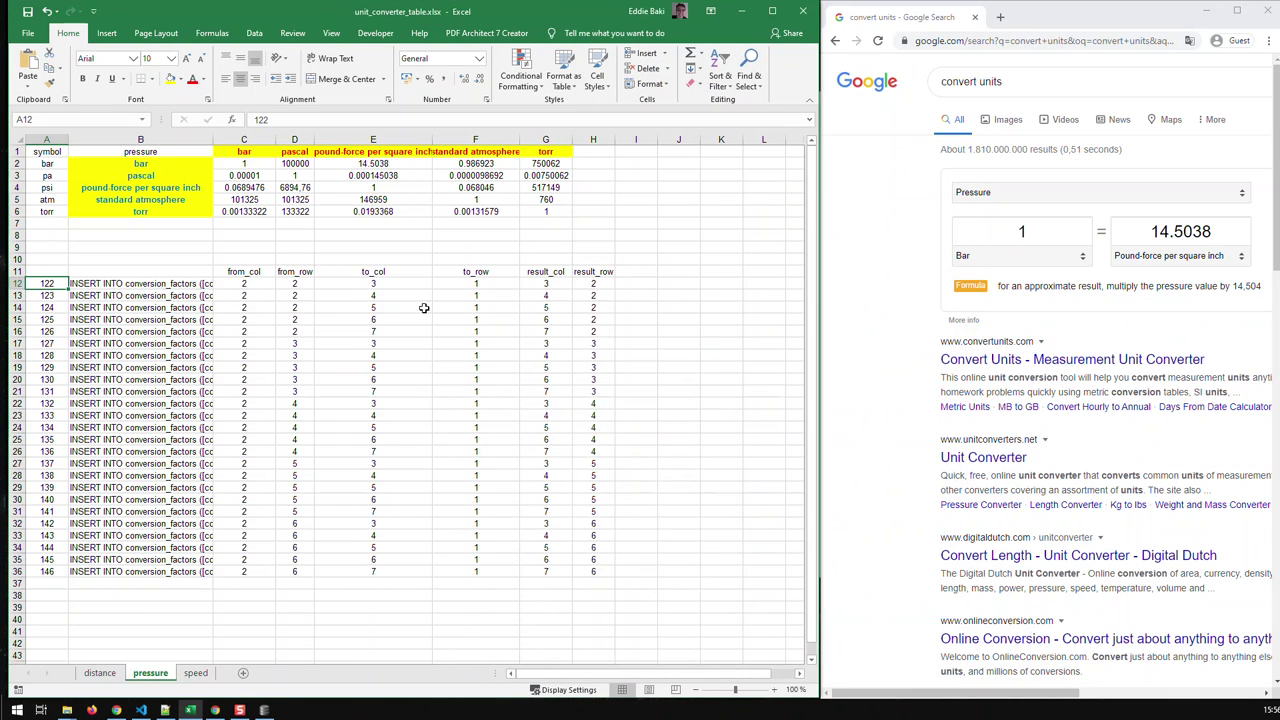
Step: Enlarge the formula display and examine the INSERT formula in B12, including its final INDIRECT(ADDRESS(H12;G12)) part
click(174, 285)
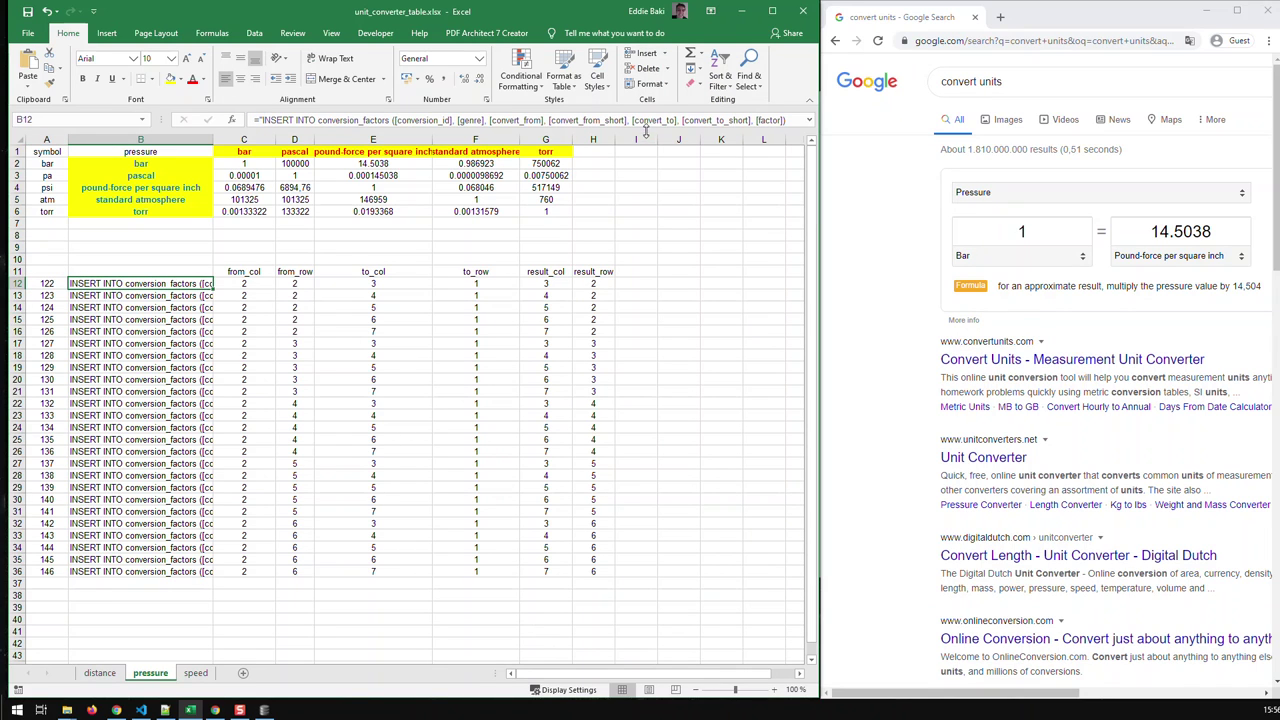
drag(645, 130, 645, 186)
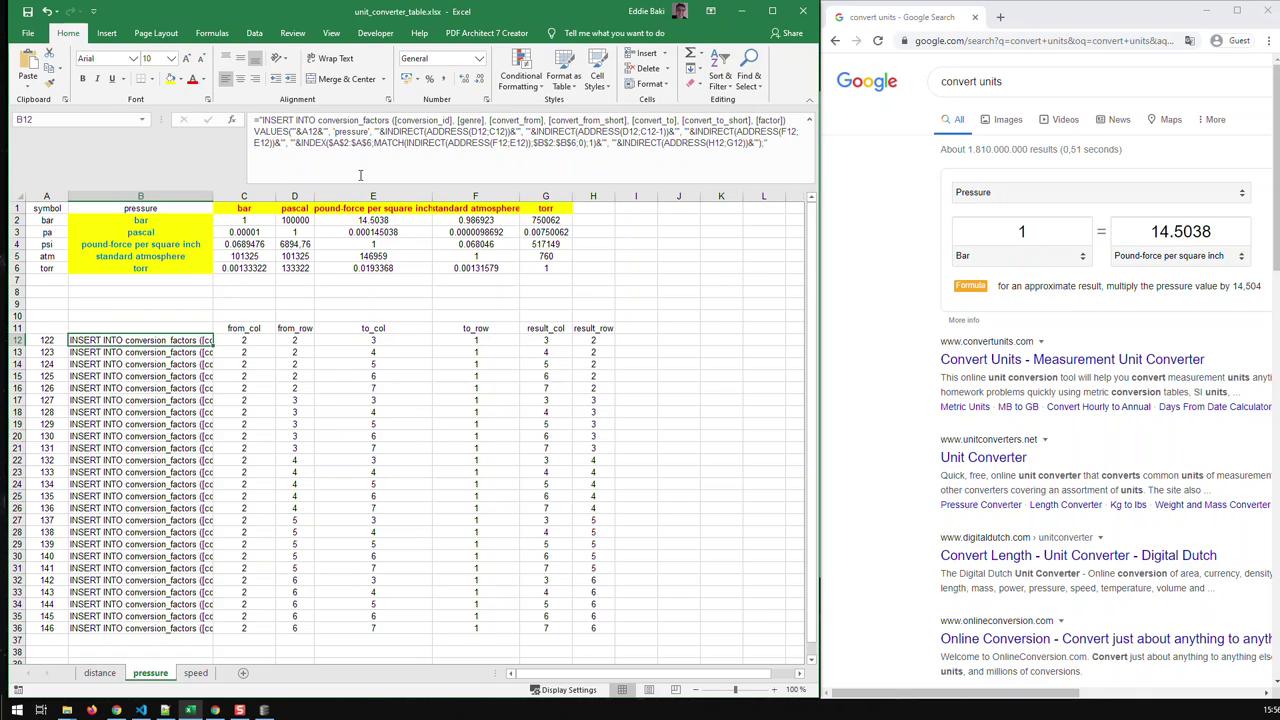
drag(783, 145, 604, 144)
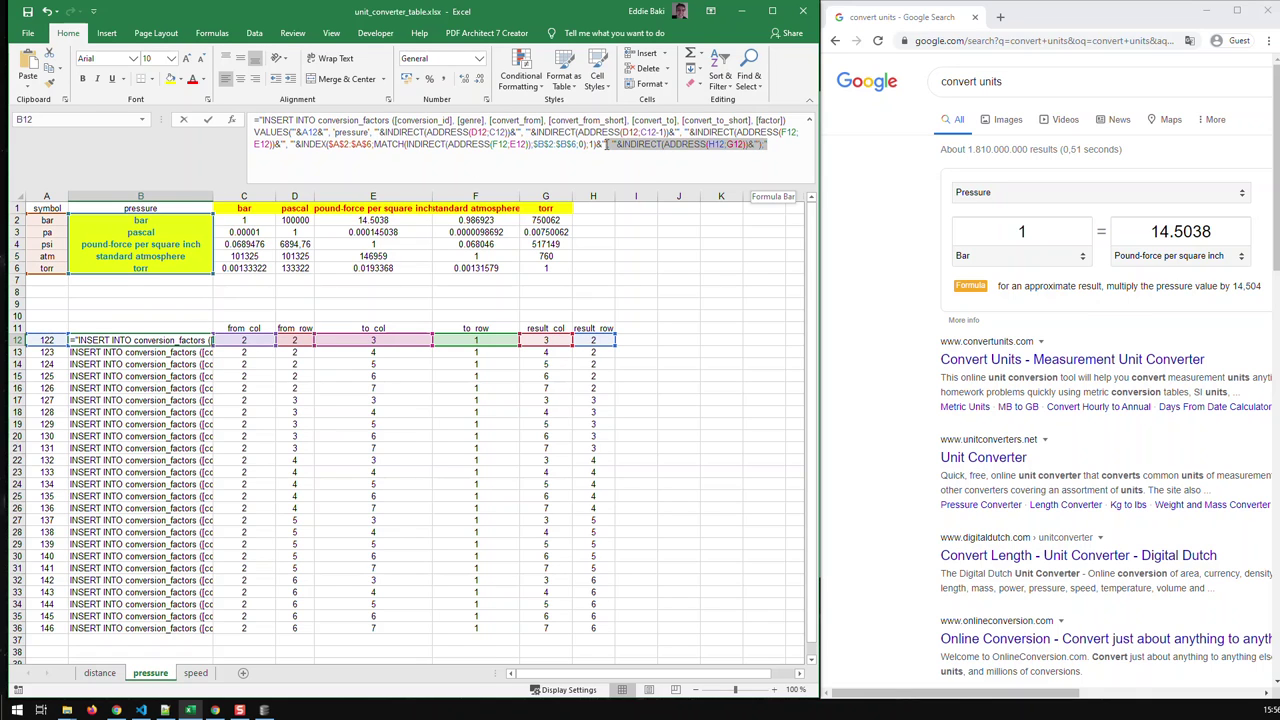
key(Escape)
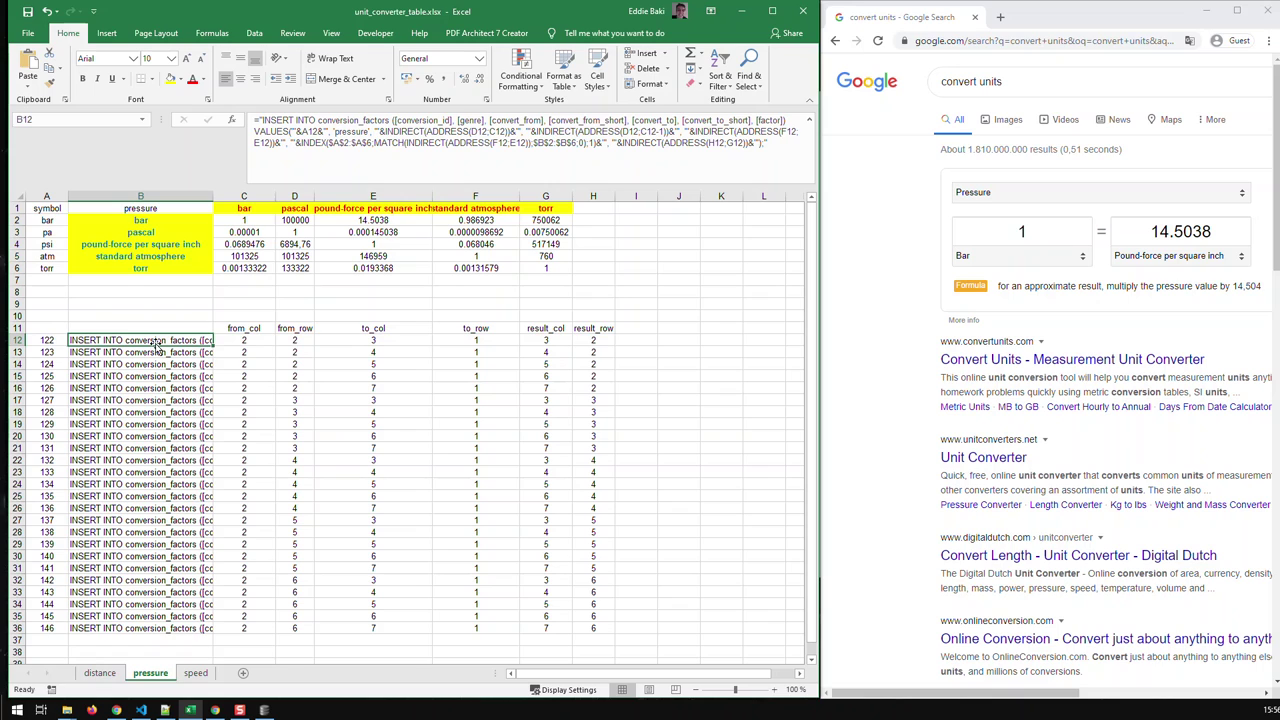
Step: Copy the INSERT statement generated in B12 into the blank Notepad++ document and end the copy selection in the worksheet
key(ctrl+c)
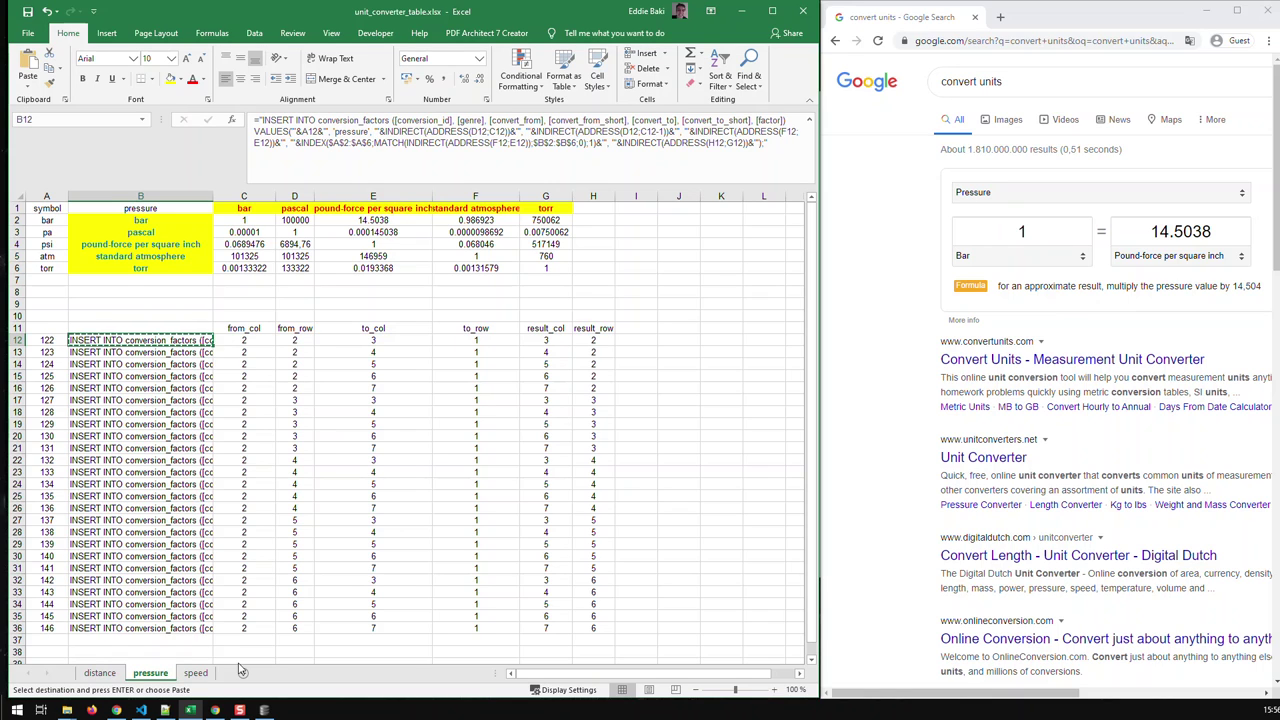
key(alt+Tab)
key(ctrl+v)
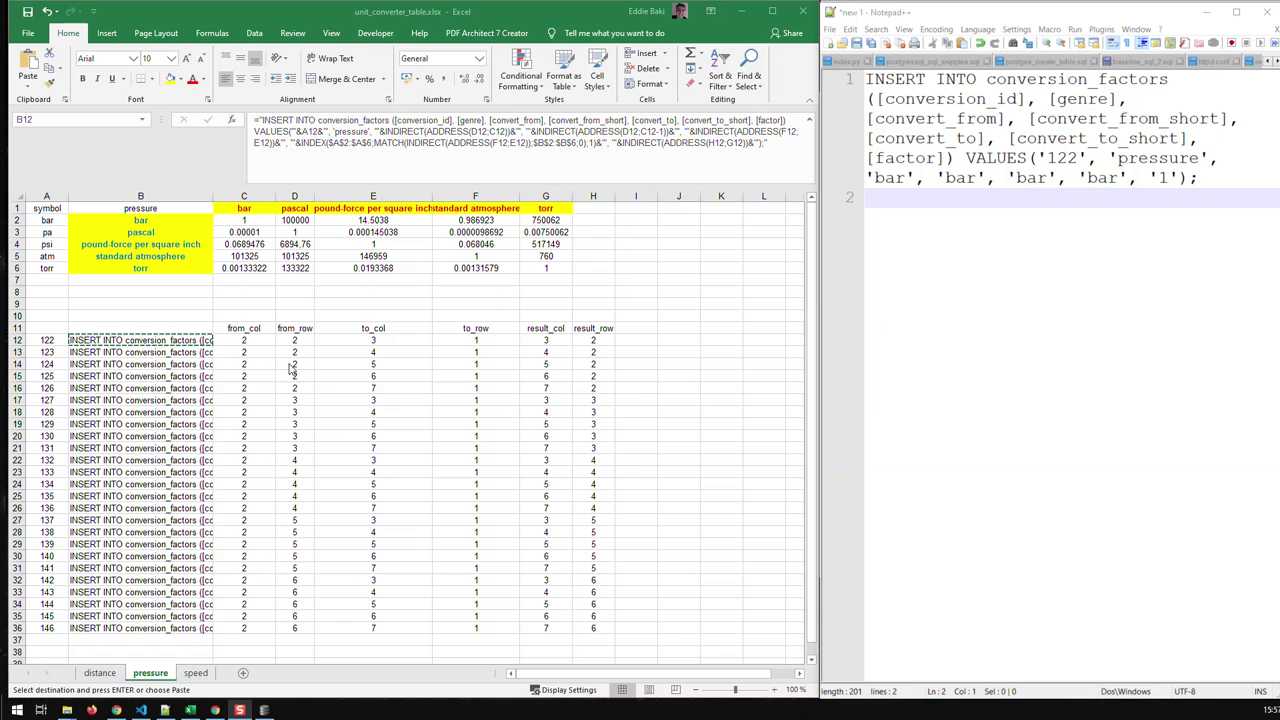
click(249, 340)
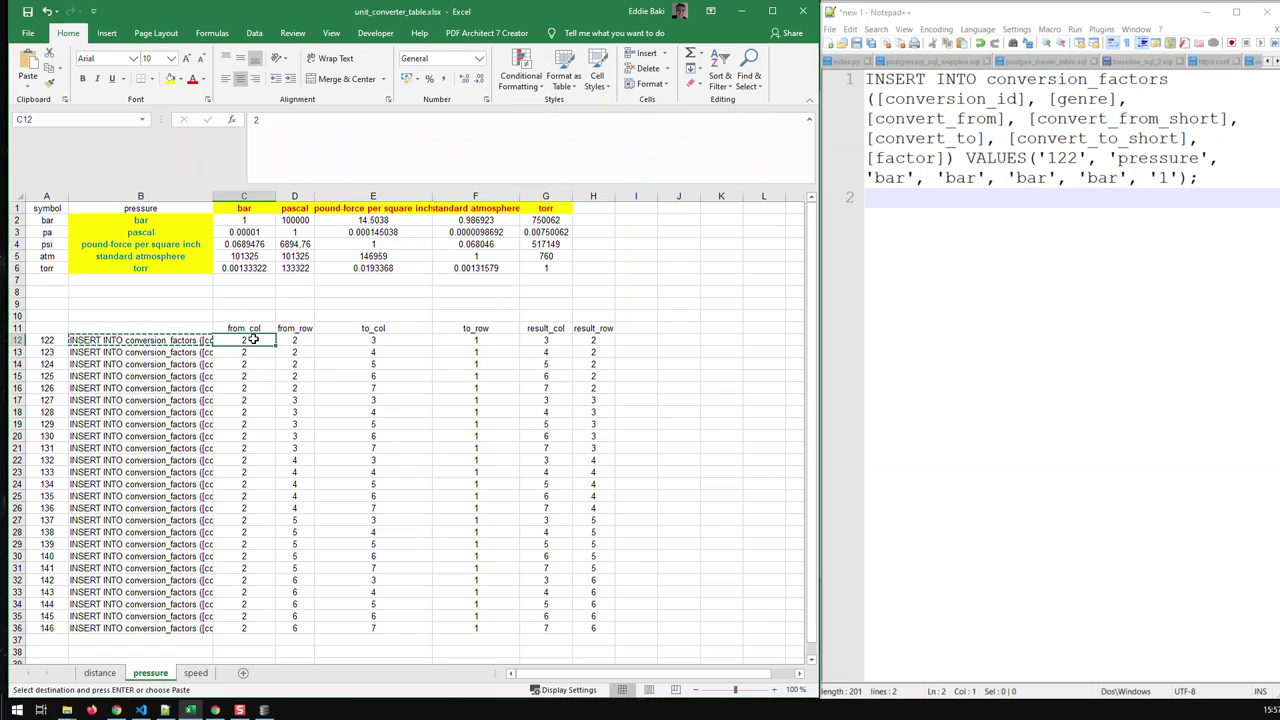
key(Escape)
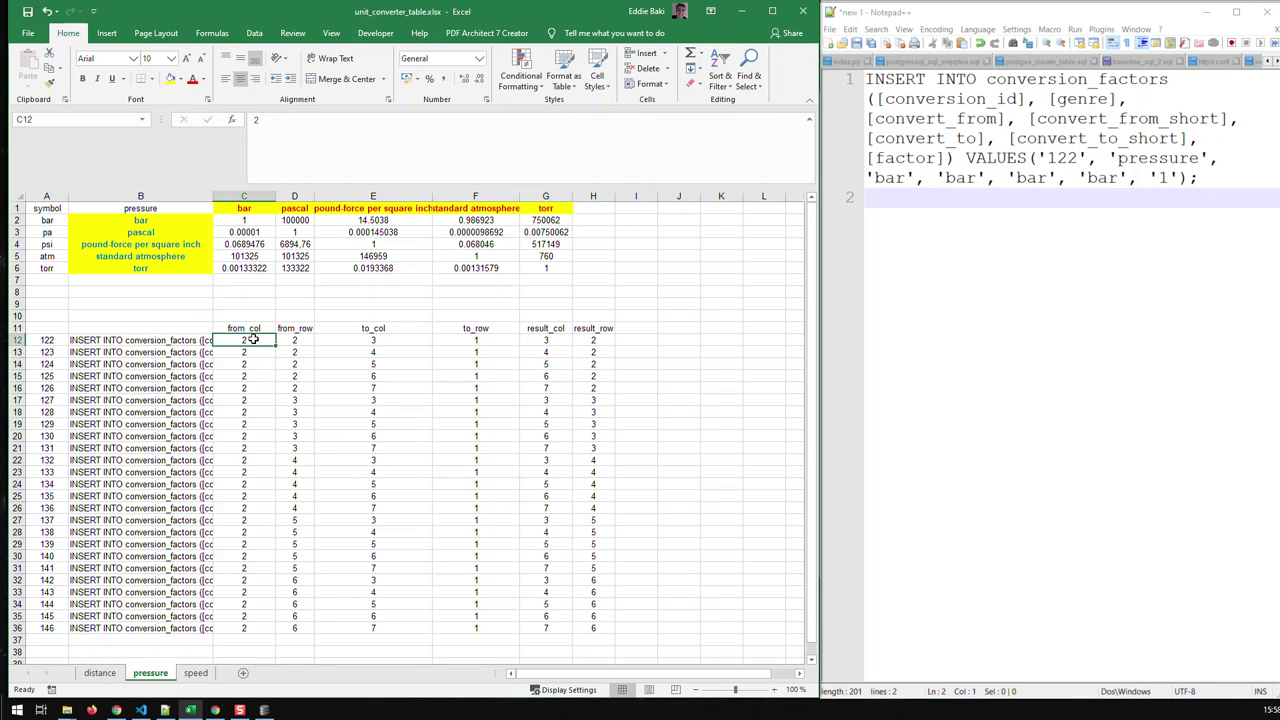
Step: Add the cell reference notes "A2" and "R2C1" on separate lines below the INSERT statement, after a blank line
click(898, 204)
key(Return)
key(Return)
text(A2)
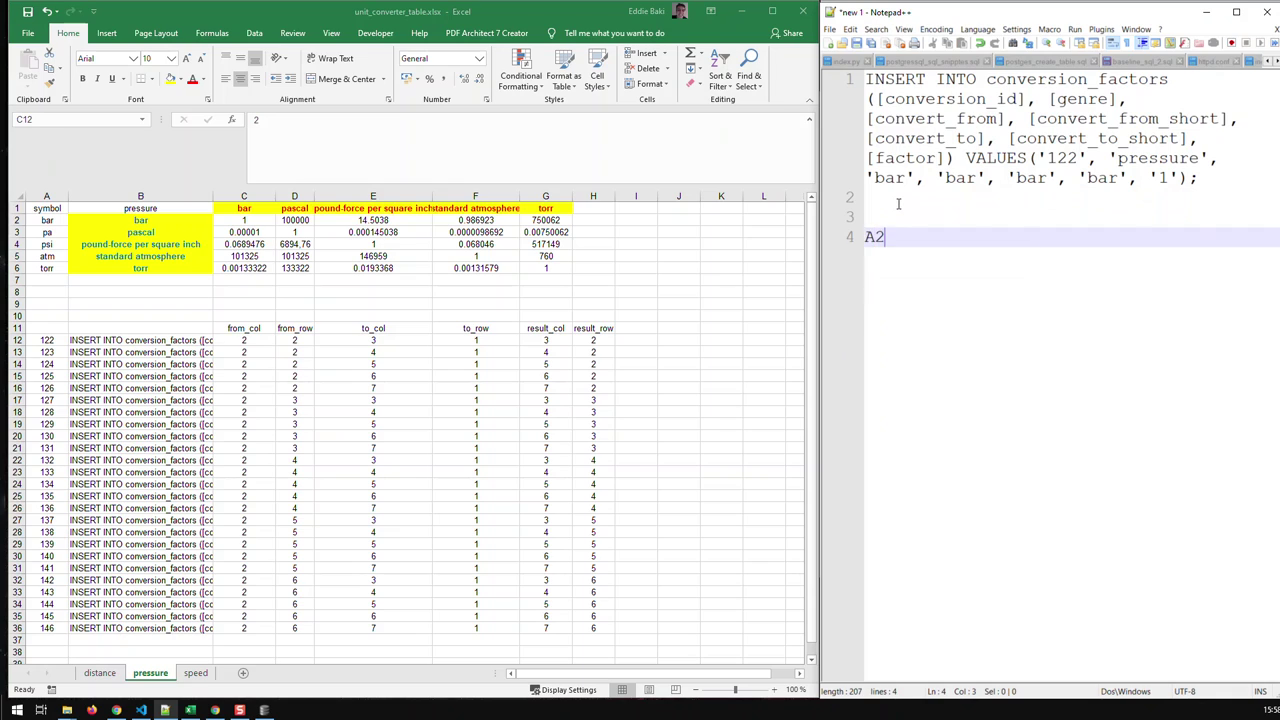
key(Return)
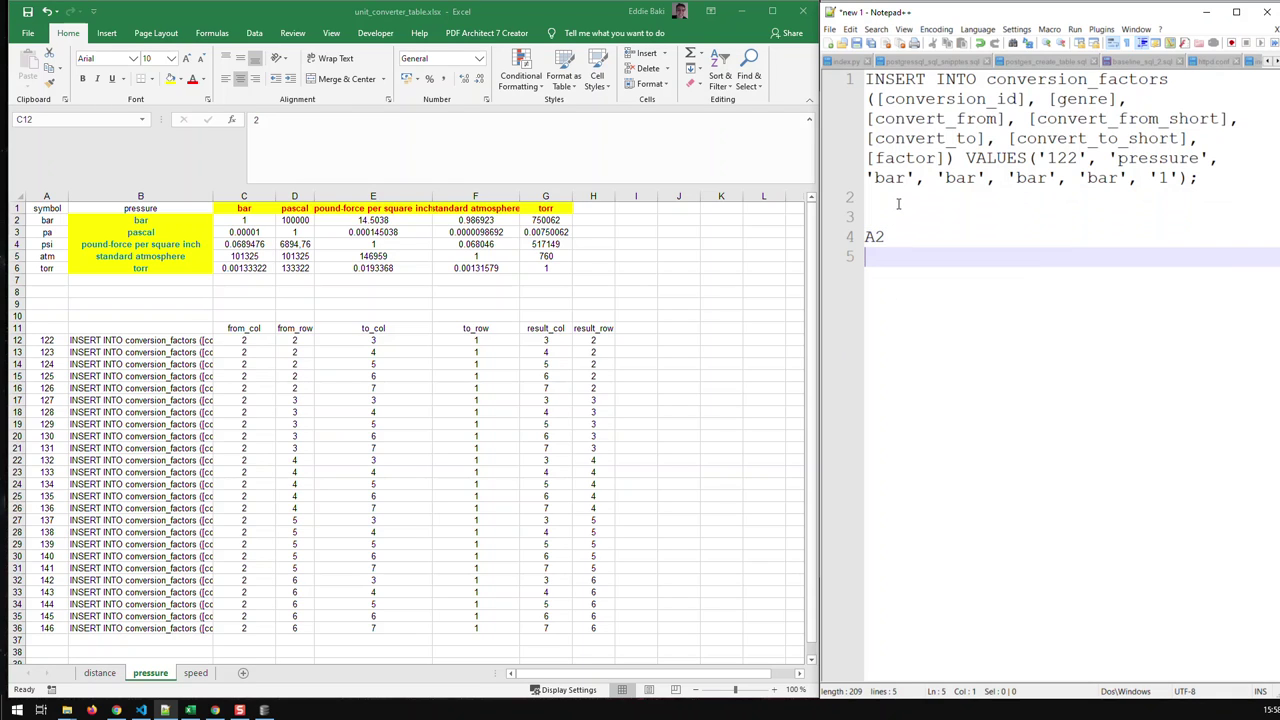
text(R2C1)
Step: Examine the from_col and from_row values in the worksheet, including the from_row block D22:D26 for pound-force per square inch
click(253, 340)
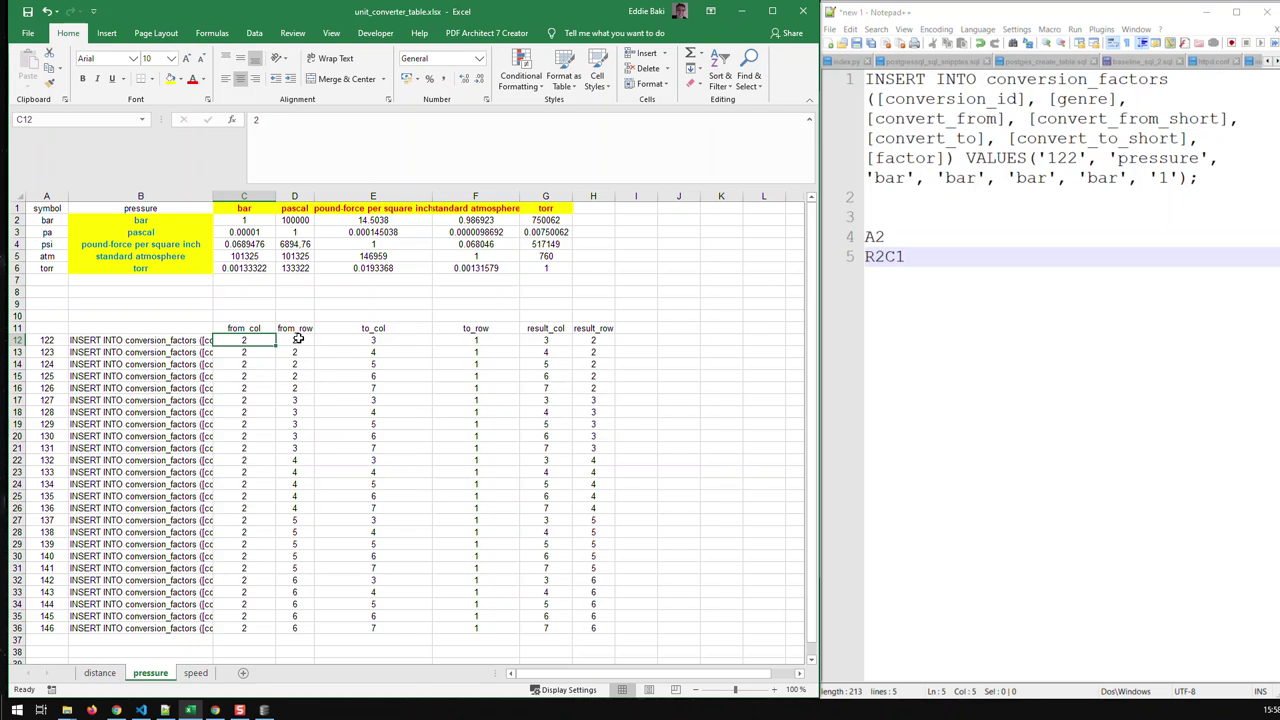
drag(298, 339, 302, 455)
click(302, 458)
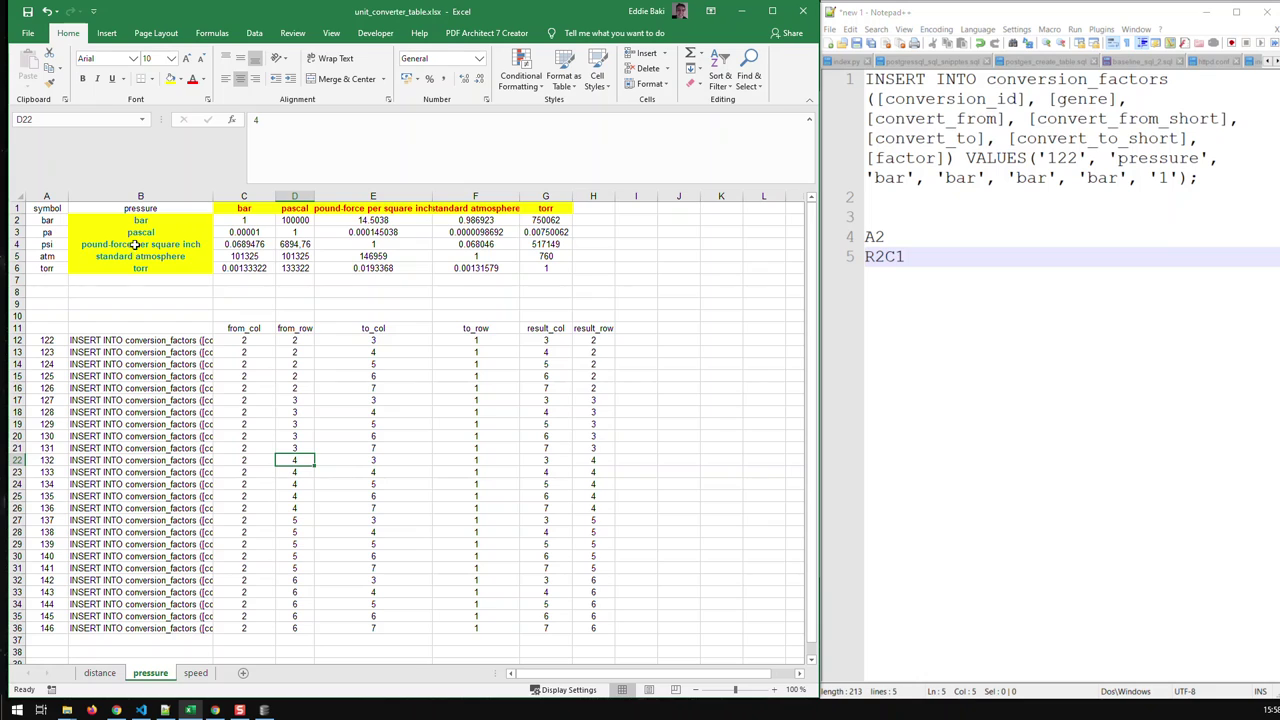
drag(300, 461, 301, 477)
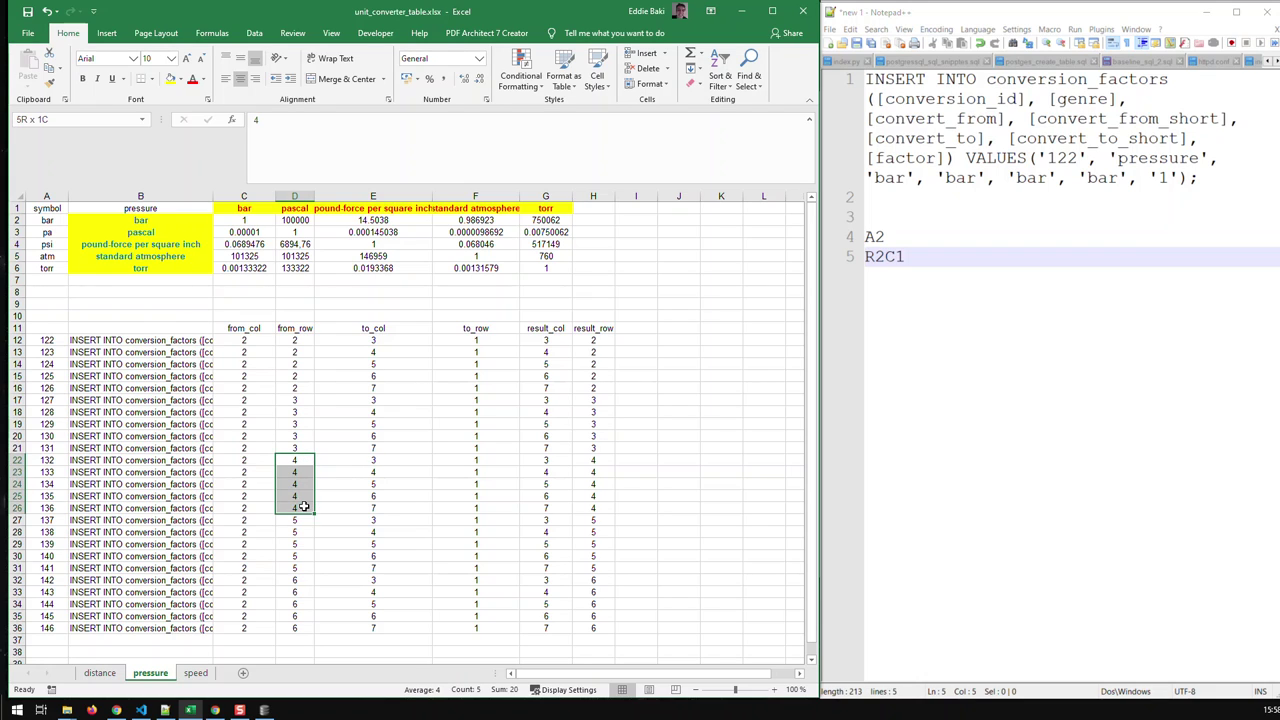
drag(303, 507, 303, 508)
Step: Examine the to_row values in F12:F36 and the first to_col values in E12, E13 and E14
click(468, 341)
drag(468, 341, 482, 627)
click(467, 435)
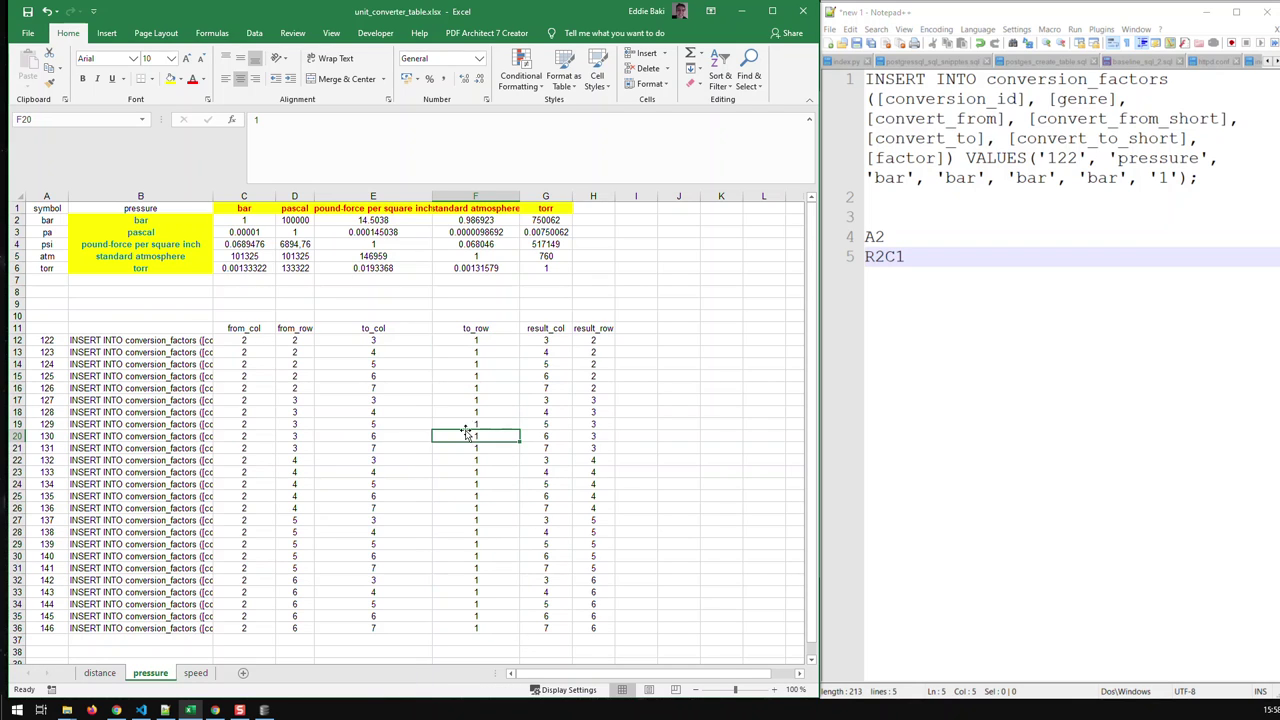
click(382, 342)
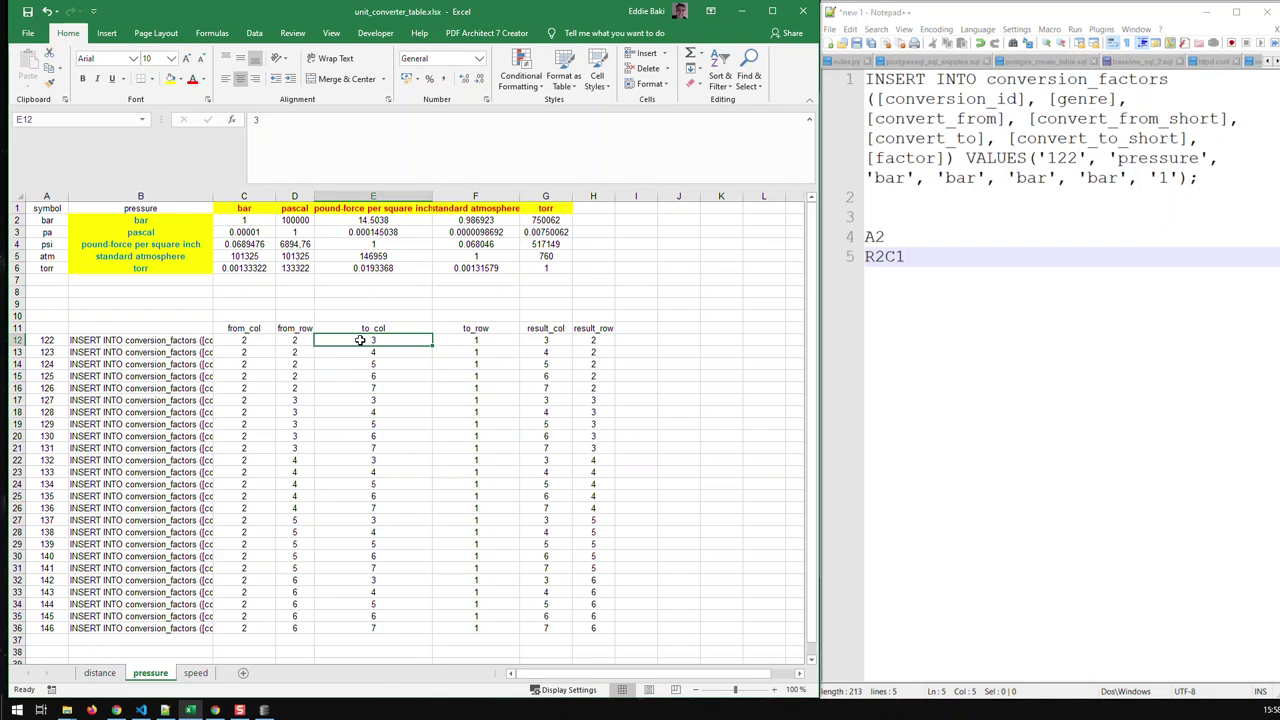
click(357, 351)
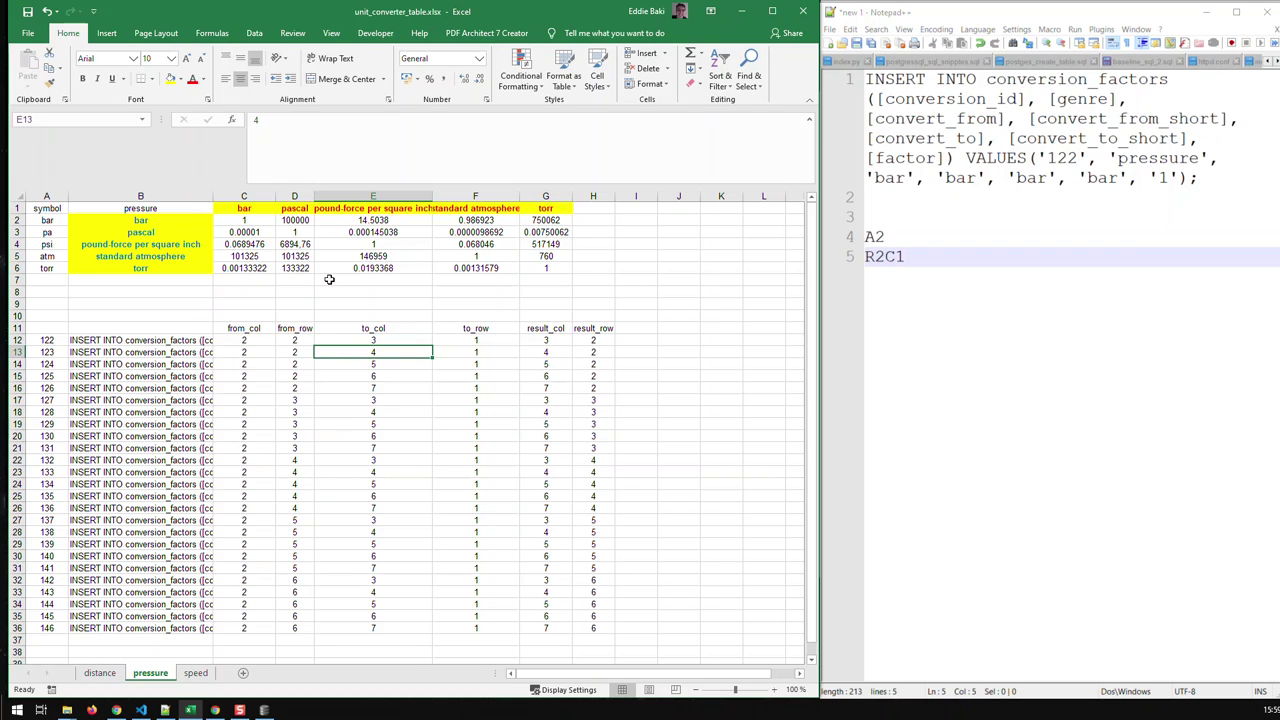
click(358, 366)
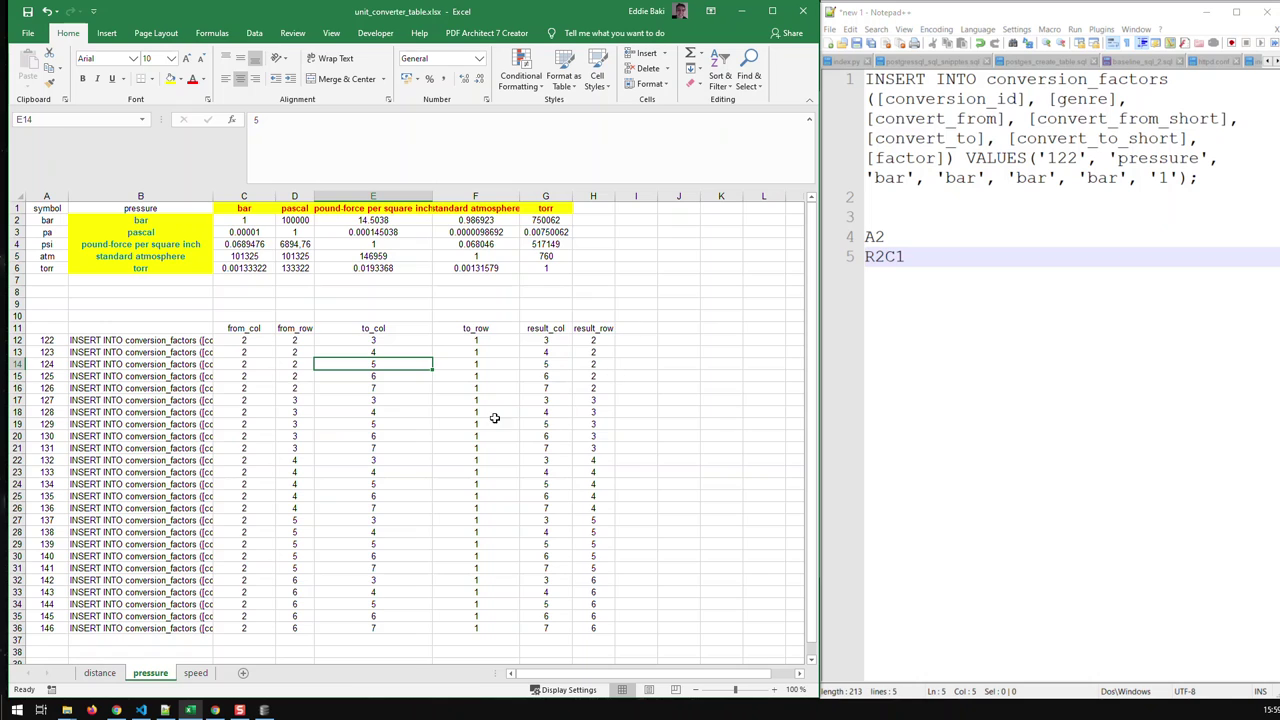
Step: Compare the from and to coordinates in rows 15 and 12, and inspect the result_col formula in G12
click(479, 375)
click(237, 375)
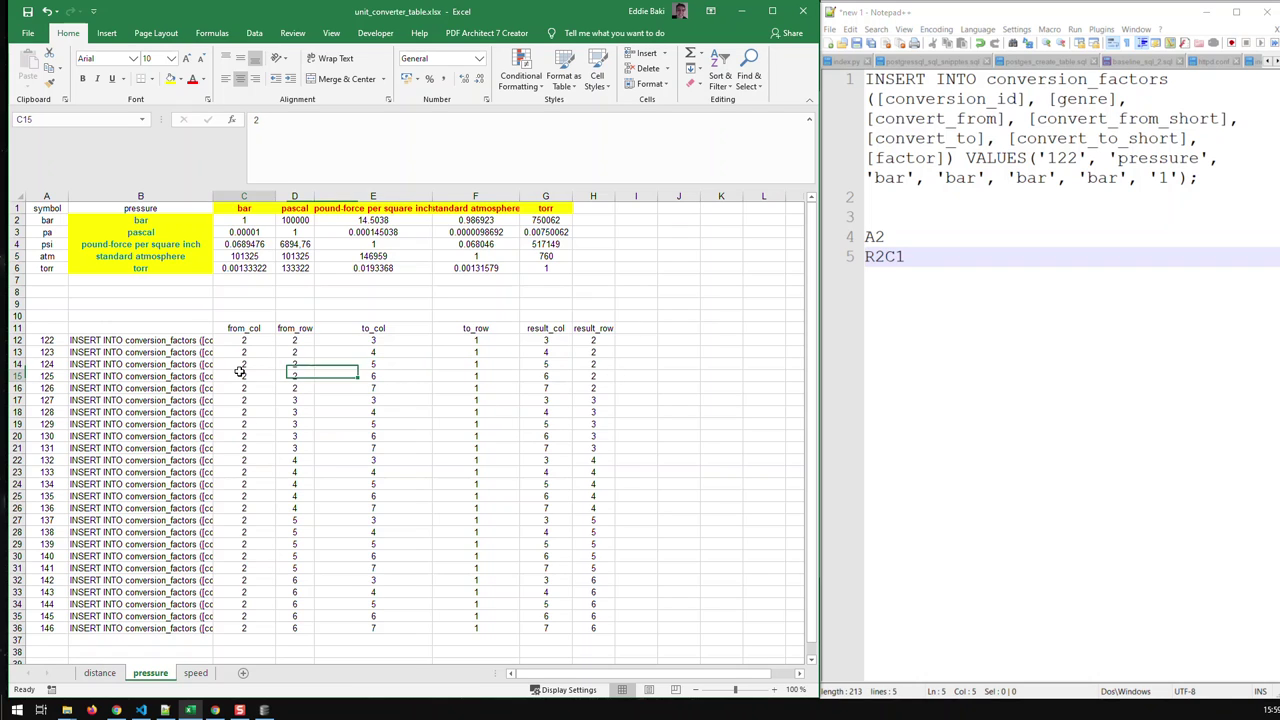
click(384, 341)
click(281, 341)
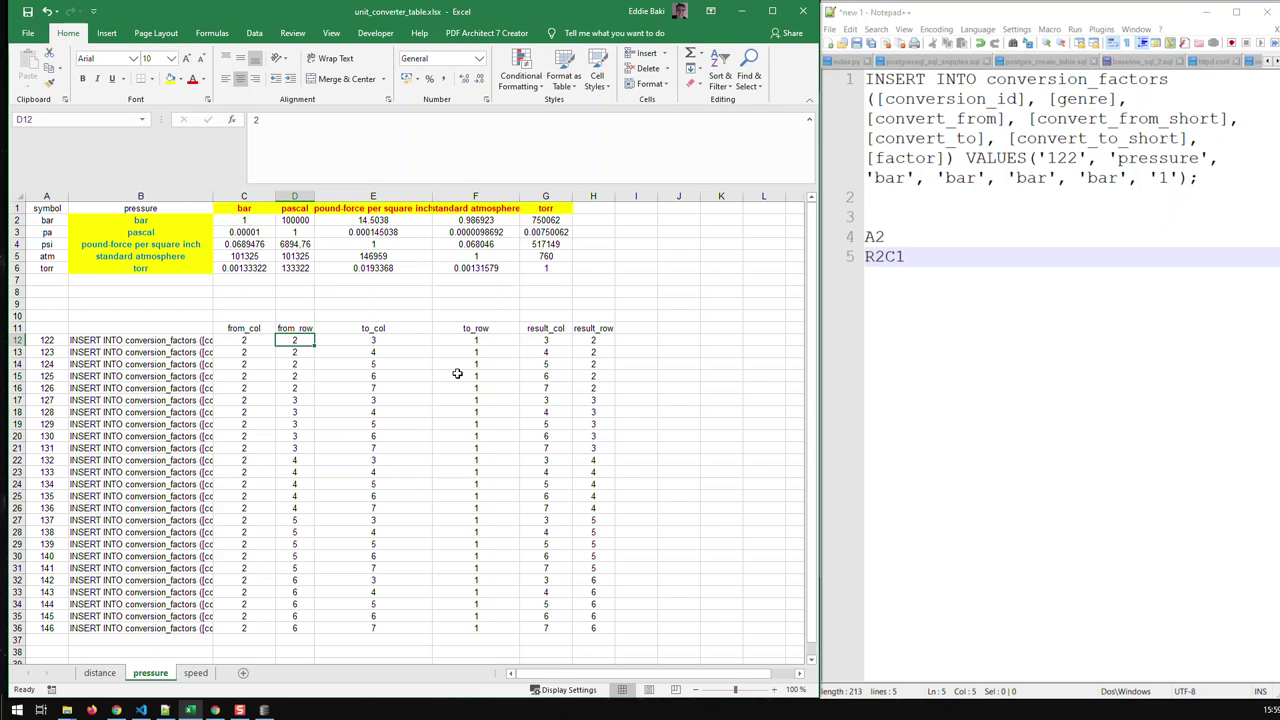
click(541, 341)
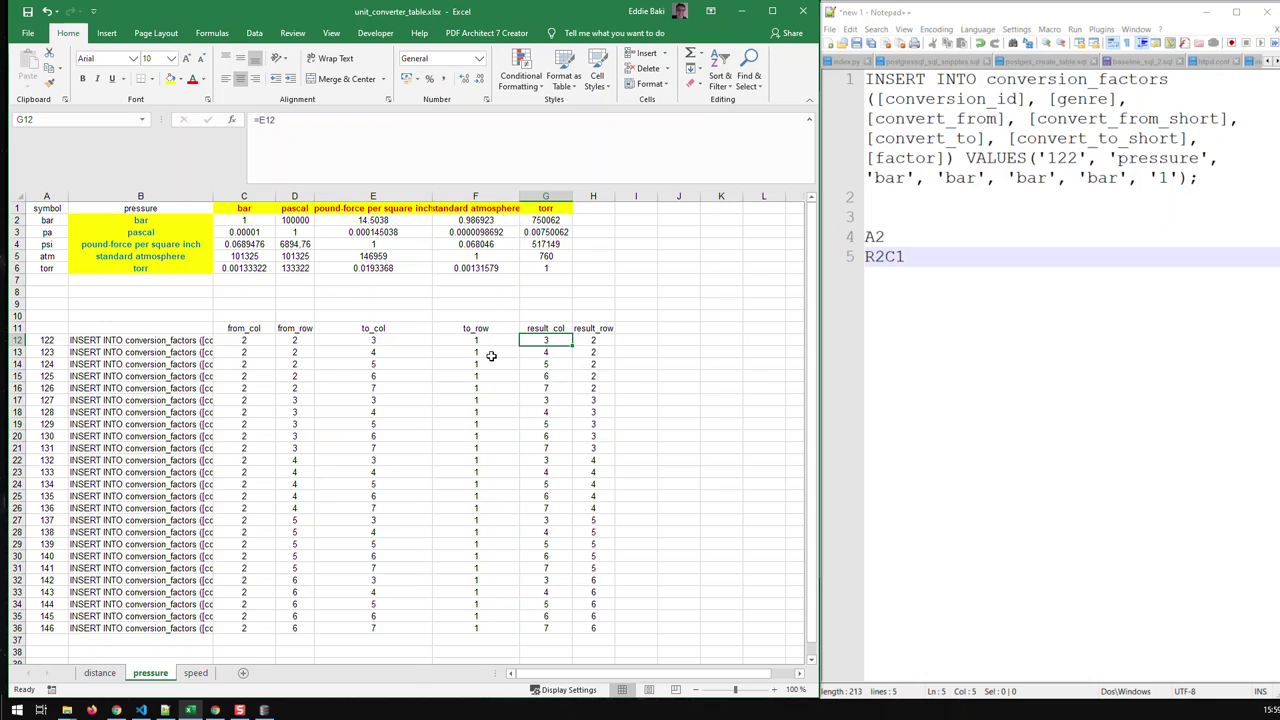
Step: Examine the bar factor in C2 and trace the references in the result_col formula in G12 and the result_row formula in H12
click(244, 222)
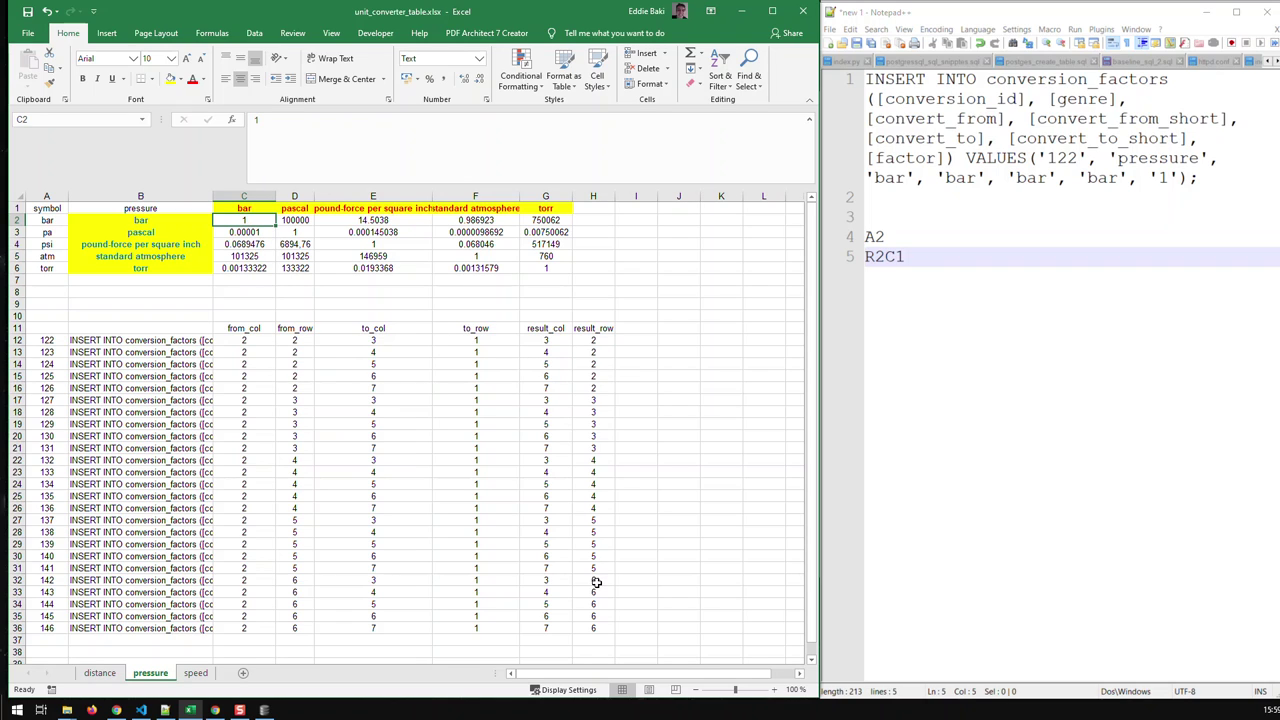
click(531, 341)
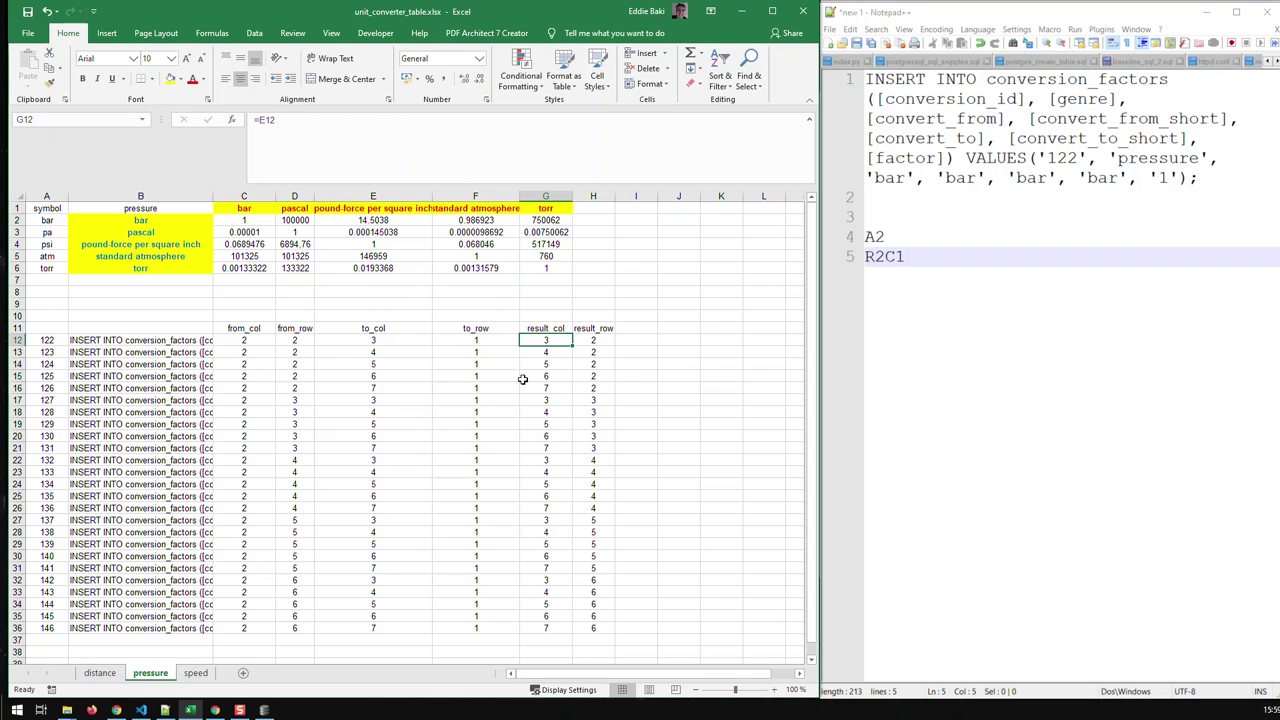
click(425, 128)
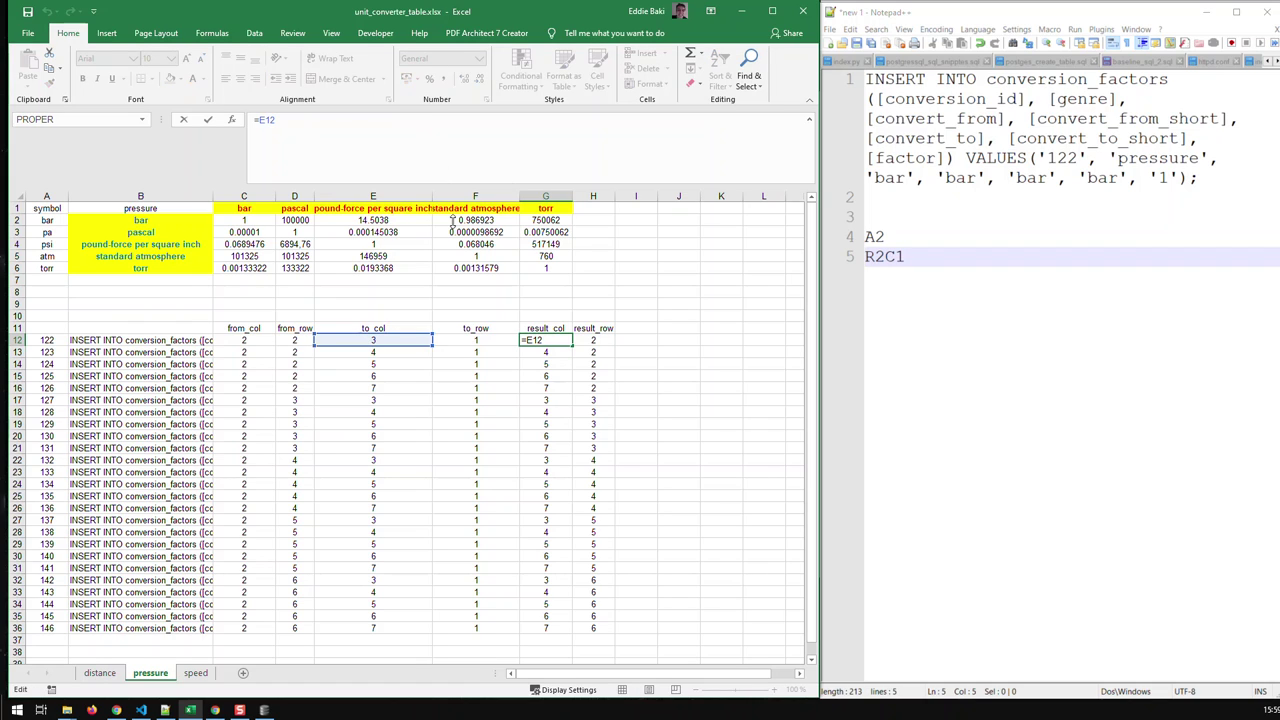
key(Escape)
click(584, 342)
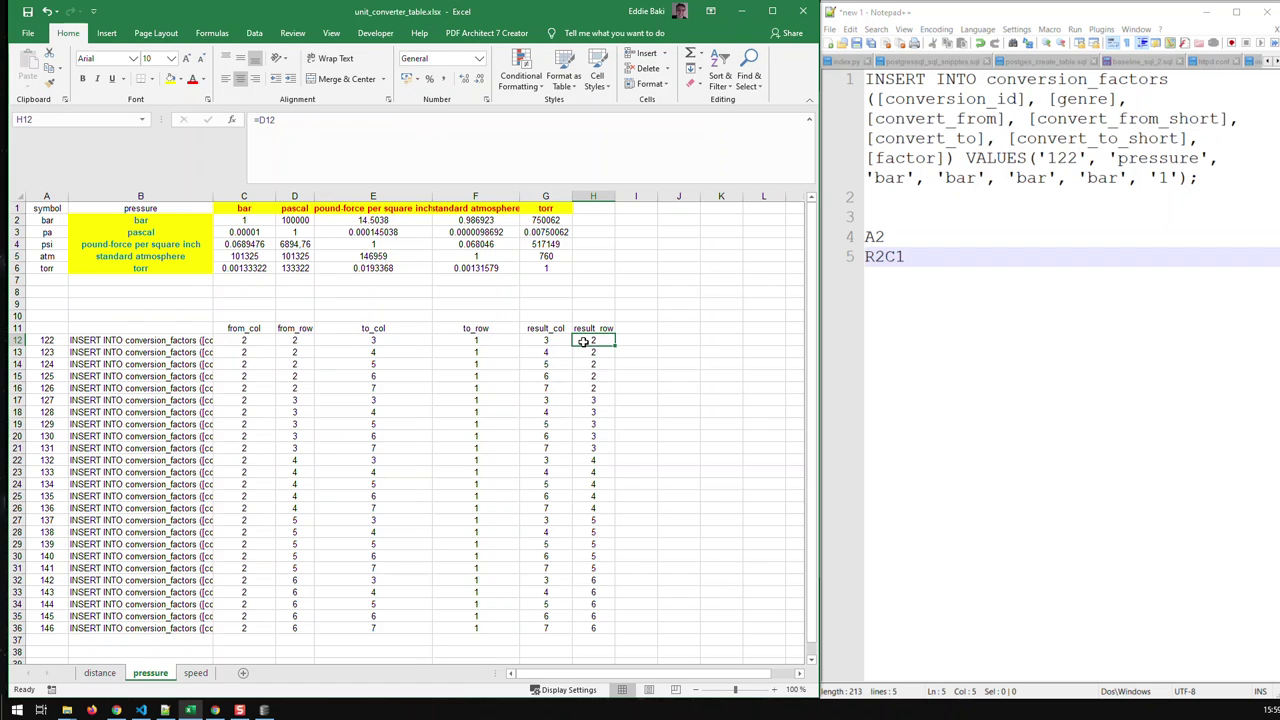
click(442, 127)
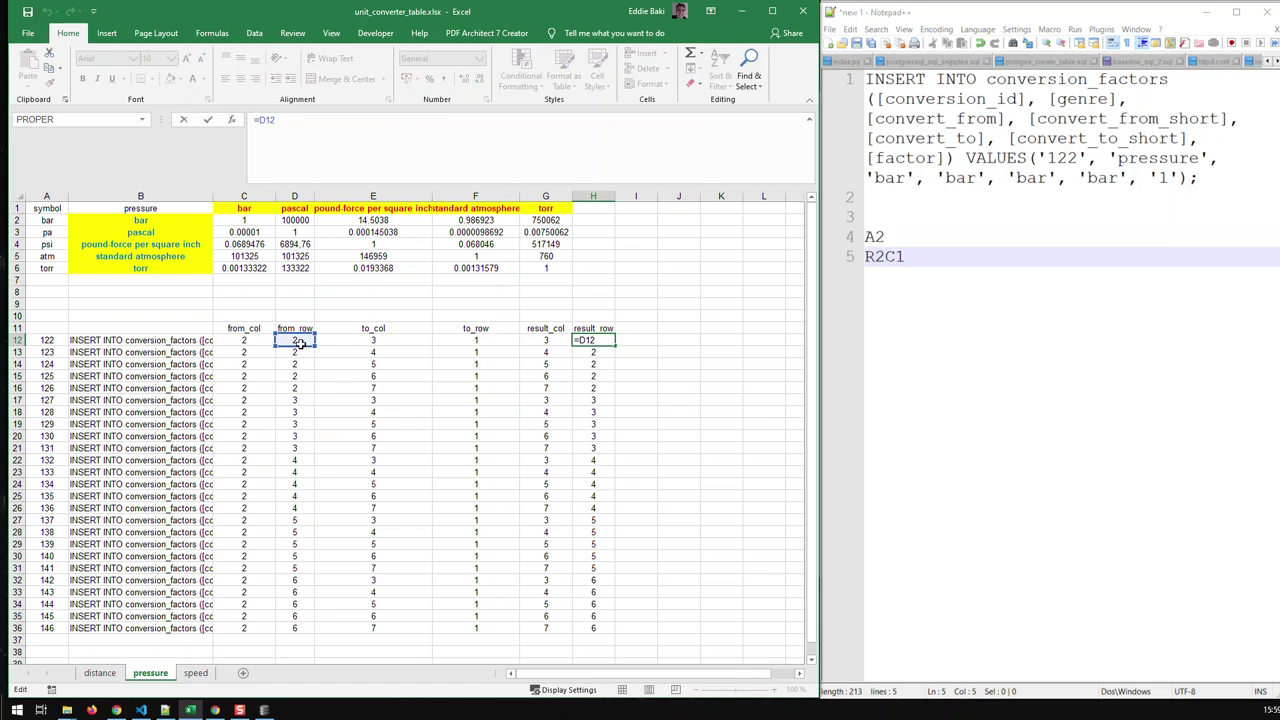
key(Escape)
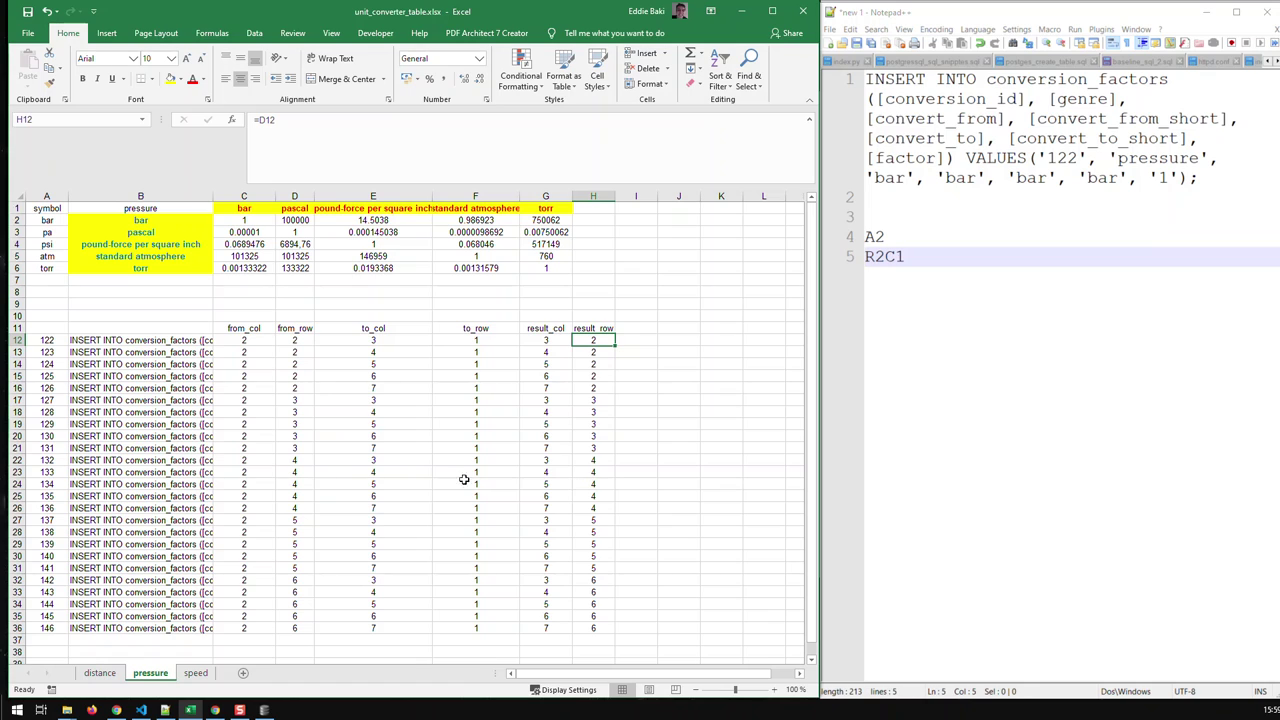
Step: Inspect the INDIRECT(ADDRESS(D12;C12)) part of the INSERT formula in B12 and compare it with the R2C1 note
click(146, 342)
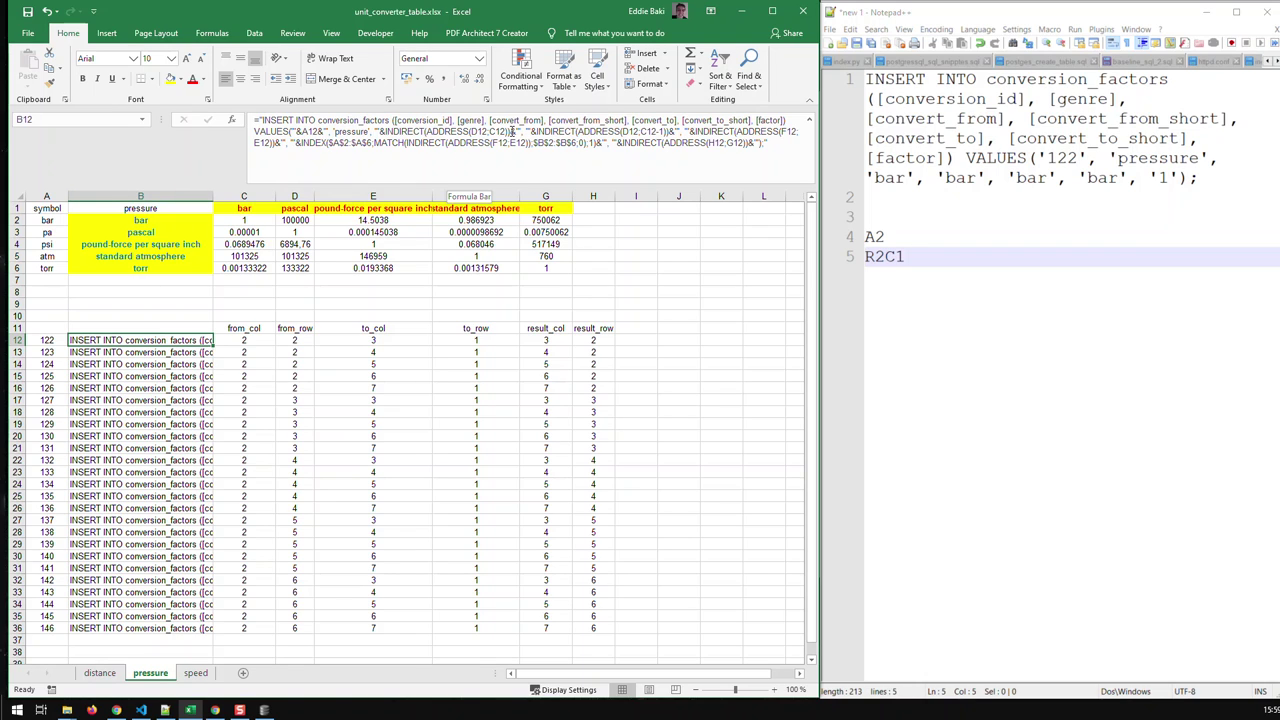
drag(512, 131, 382, 132)
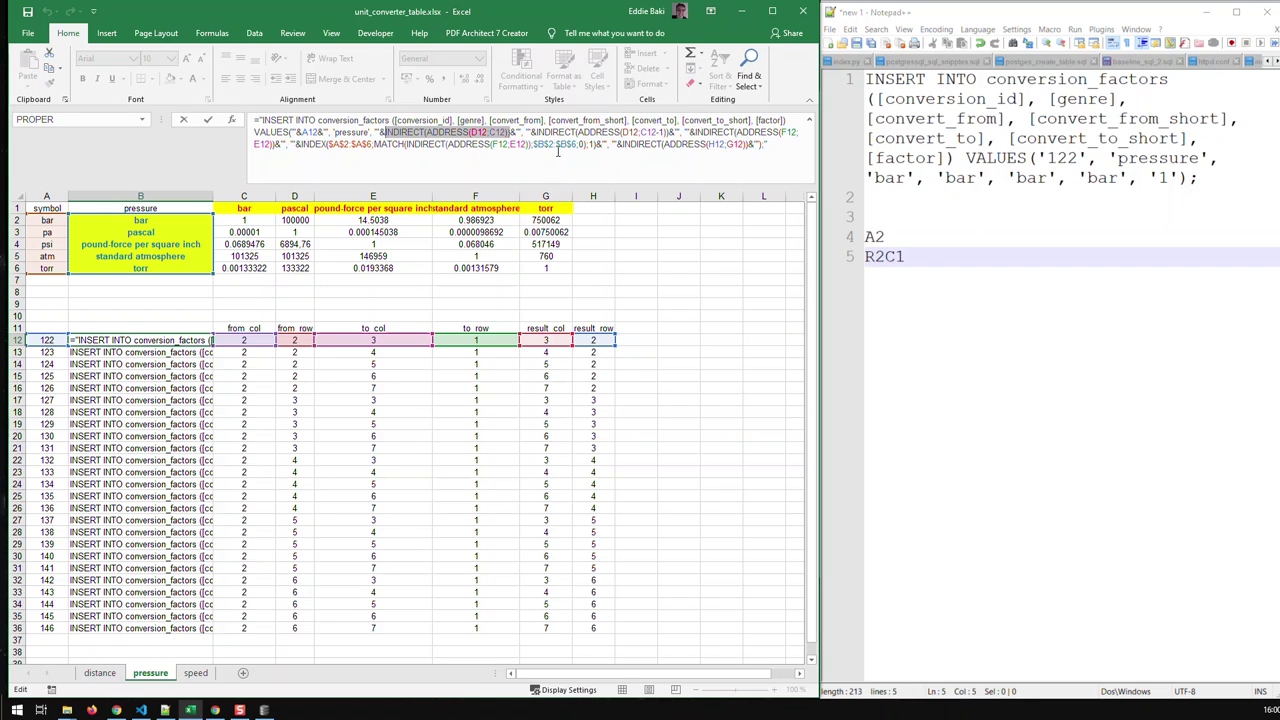
drag(905, 256, 862, 262)
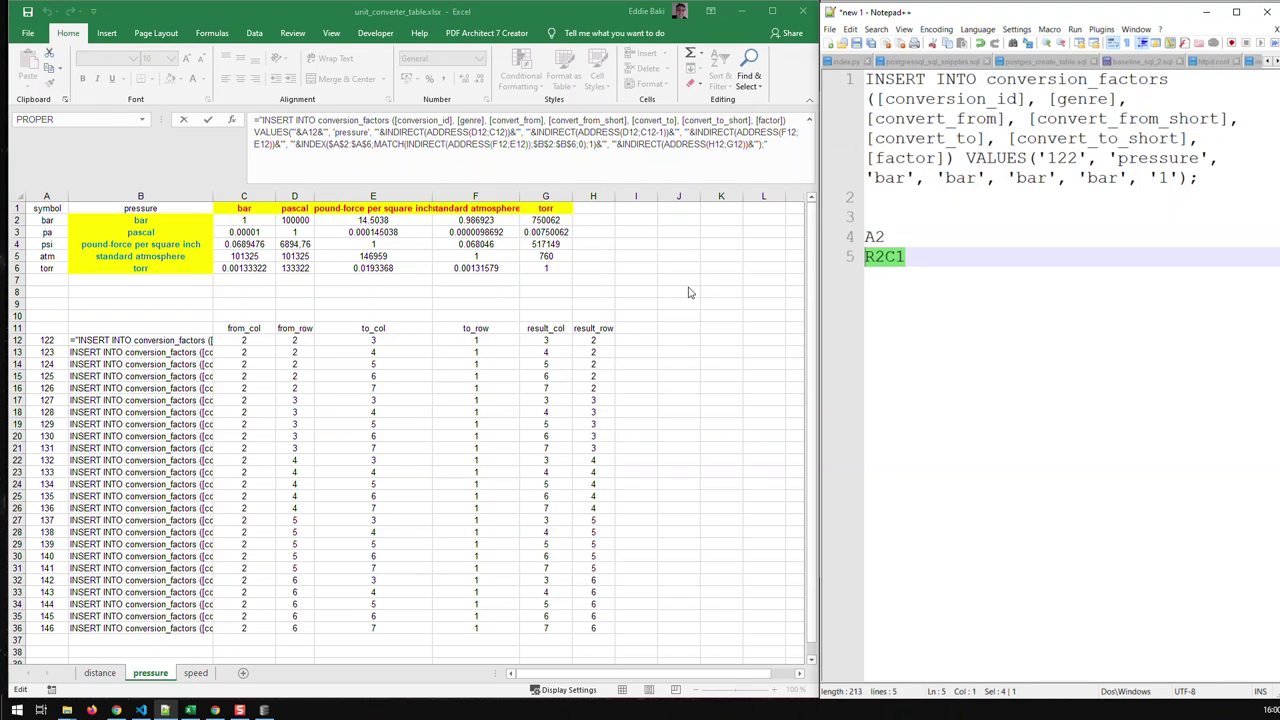
Step: Copy INDIRECT(ADDRESS(D12;C12)) from the B12 formula without altering it and enter =INDIRECT(ADDRESS(D12;C12)) in cell I8
drag(509, 131, 383, 132)
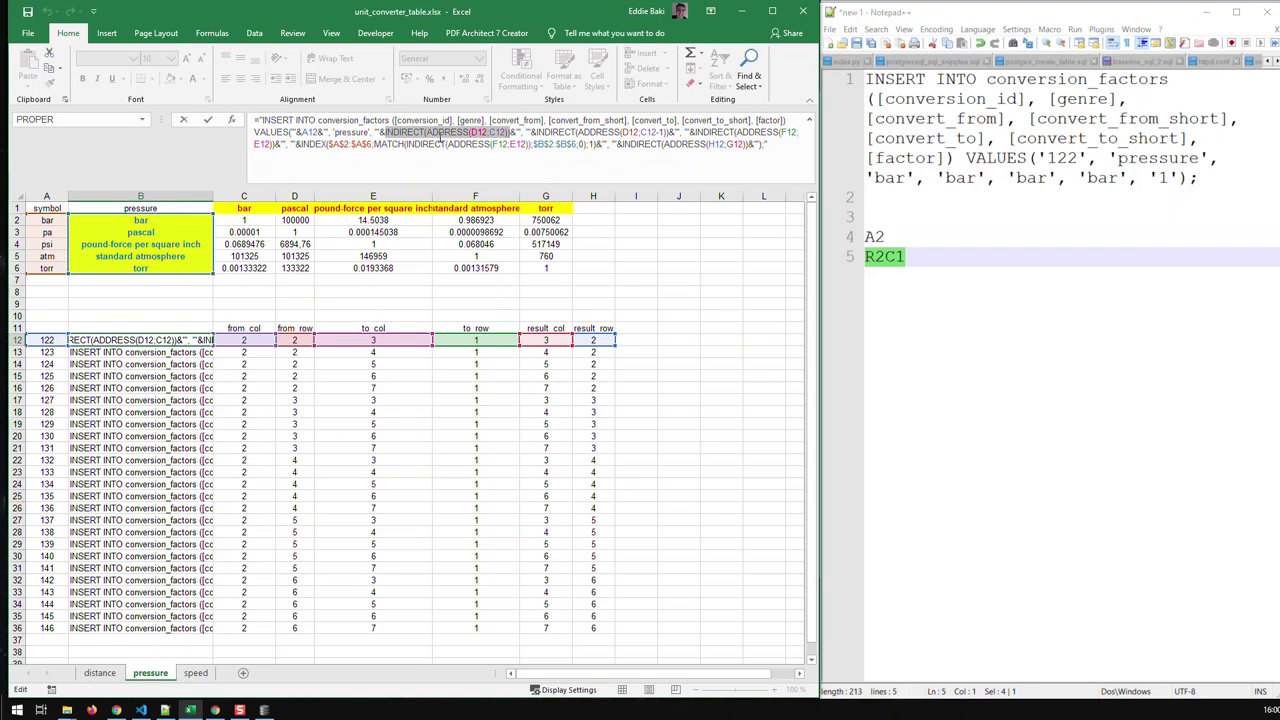
key(ctrl+c)
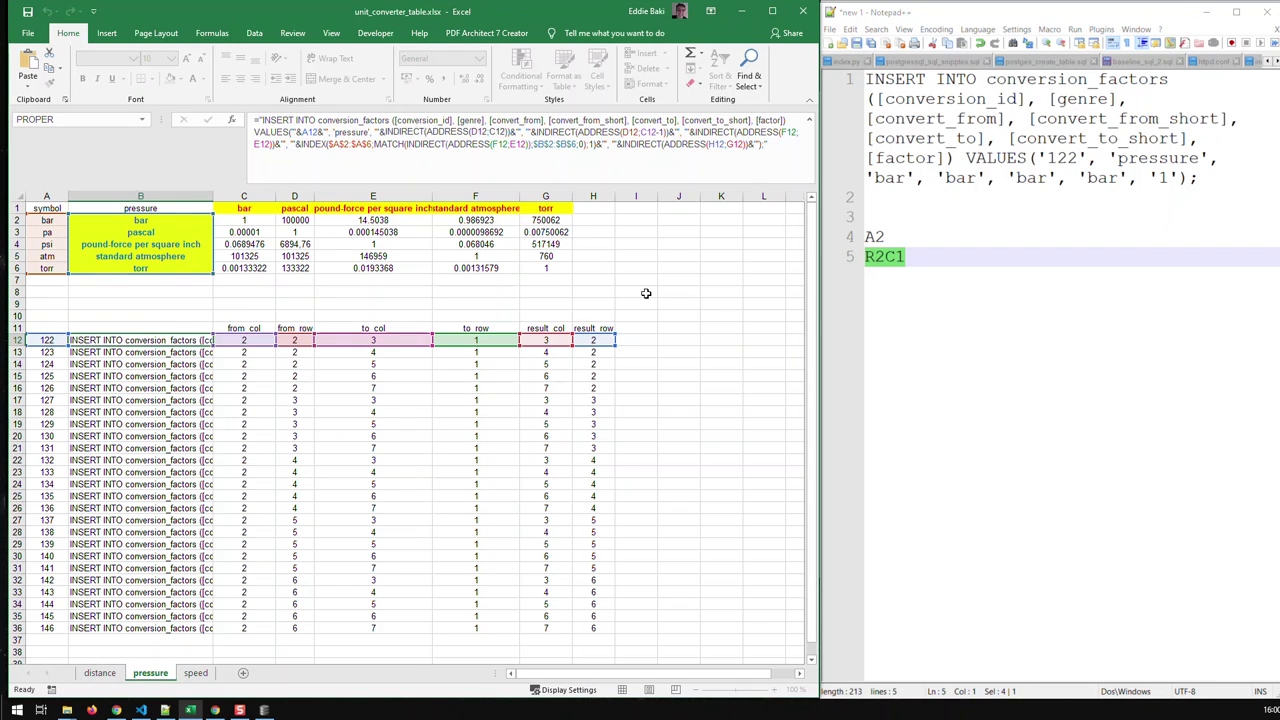
key(Escape)
click(646, 293)
click(536, 129)
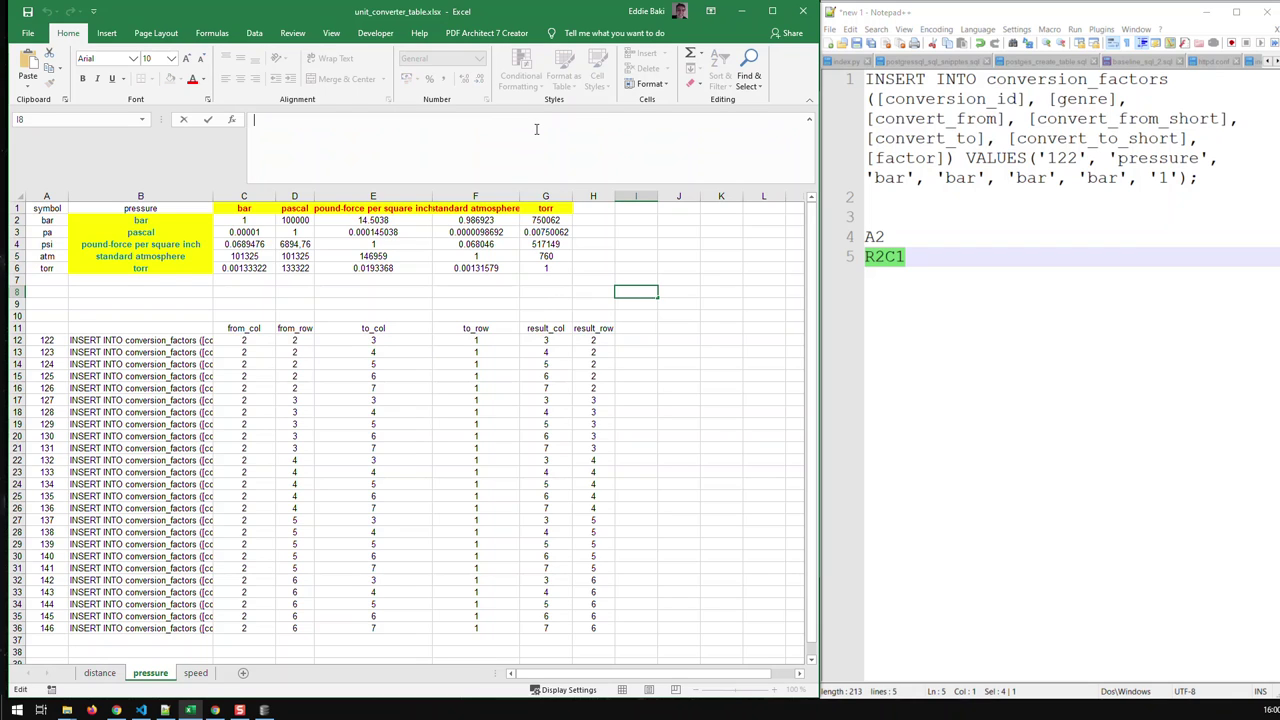
text(=)
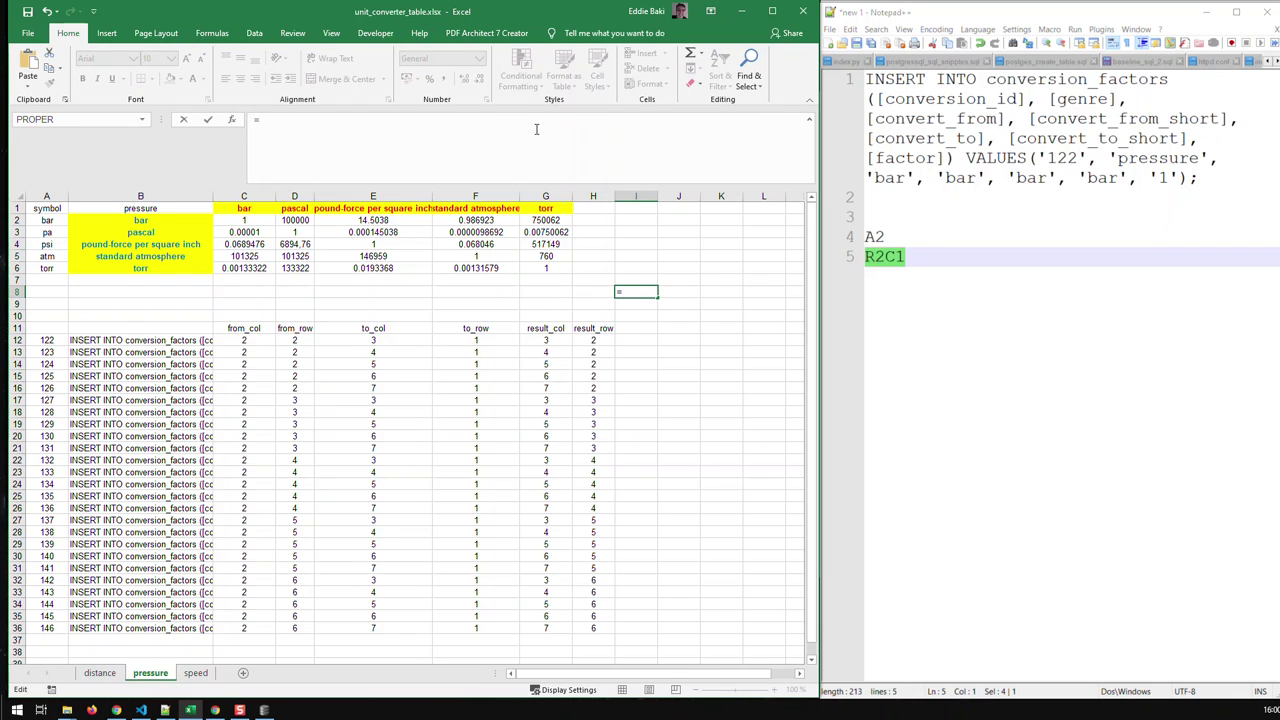
key(ctrl+v)
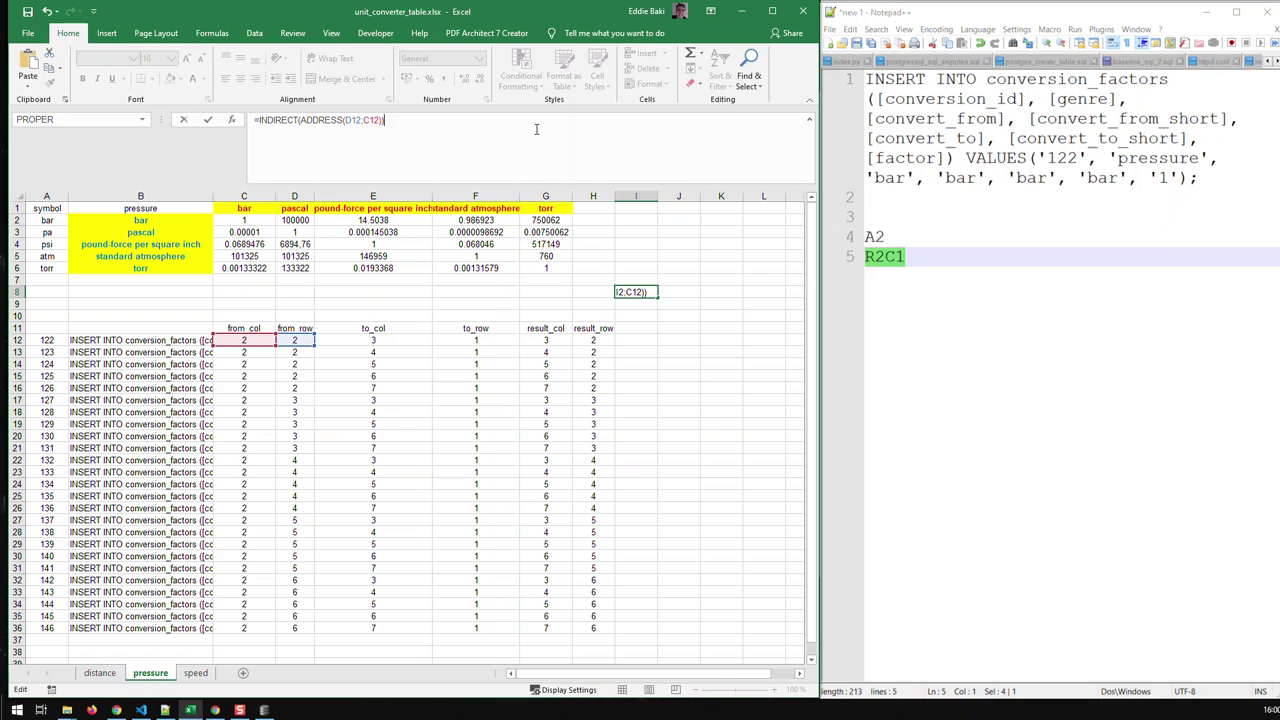
key(Return)
click(646, 293)
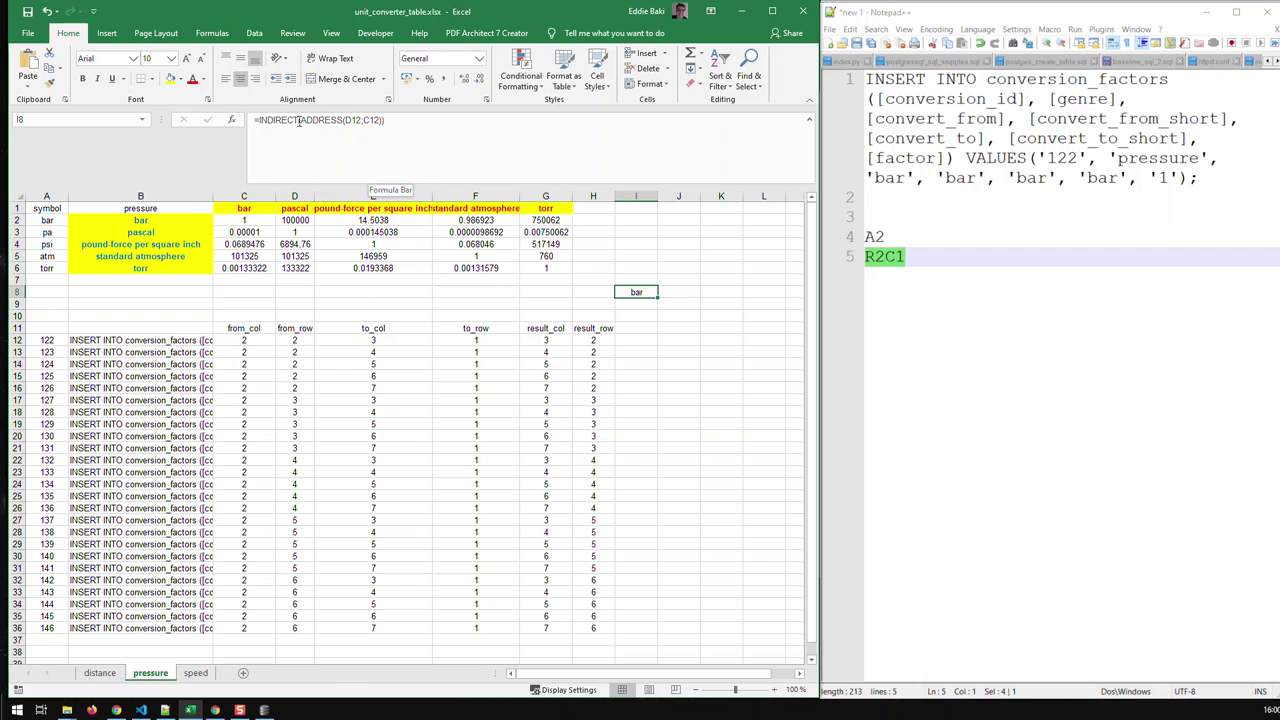
Step: Strip the INDIRECT wrapper and extra parentheses from the I8 formula, leaving =ADDRESS(D12;C12)
drag(298, 120, 260, 120)
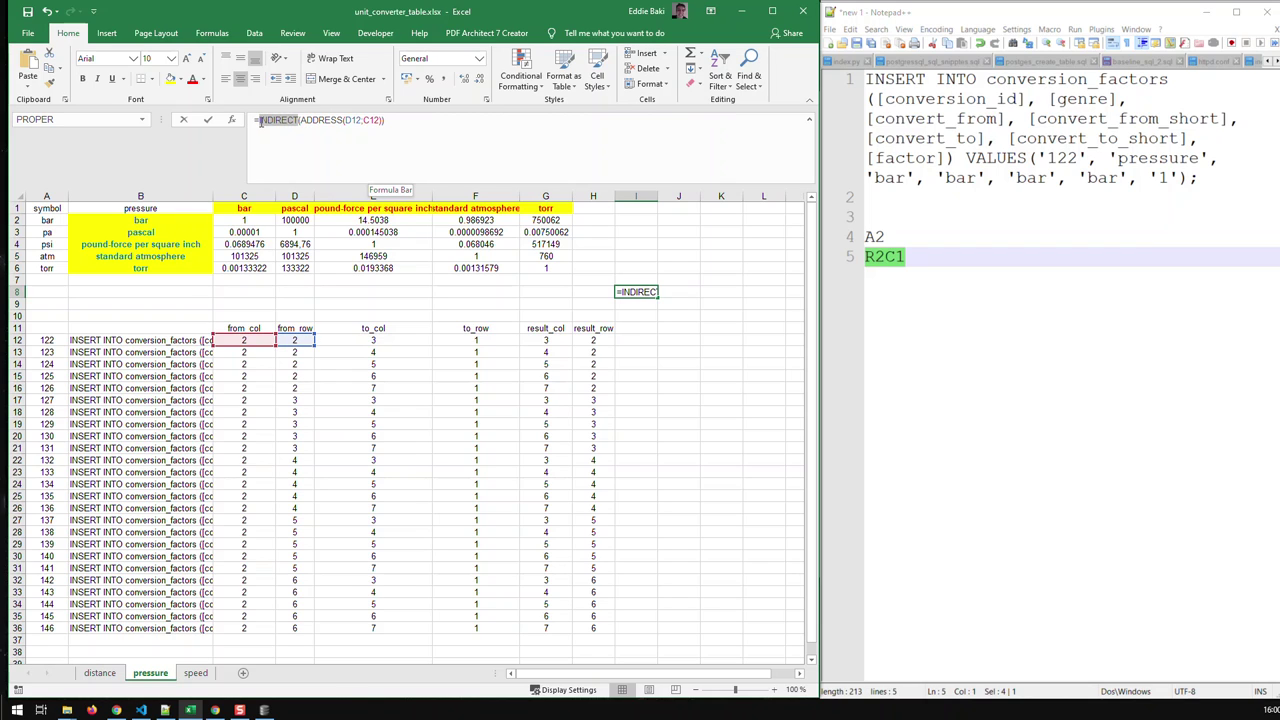
key(Delete)
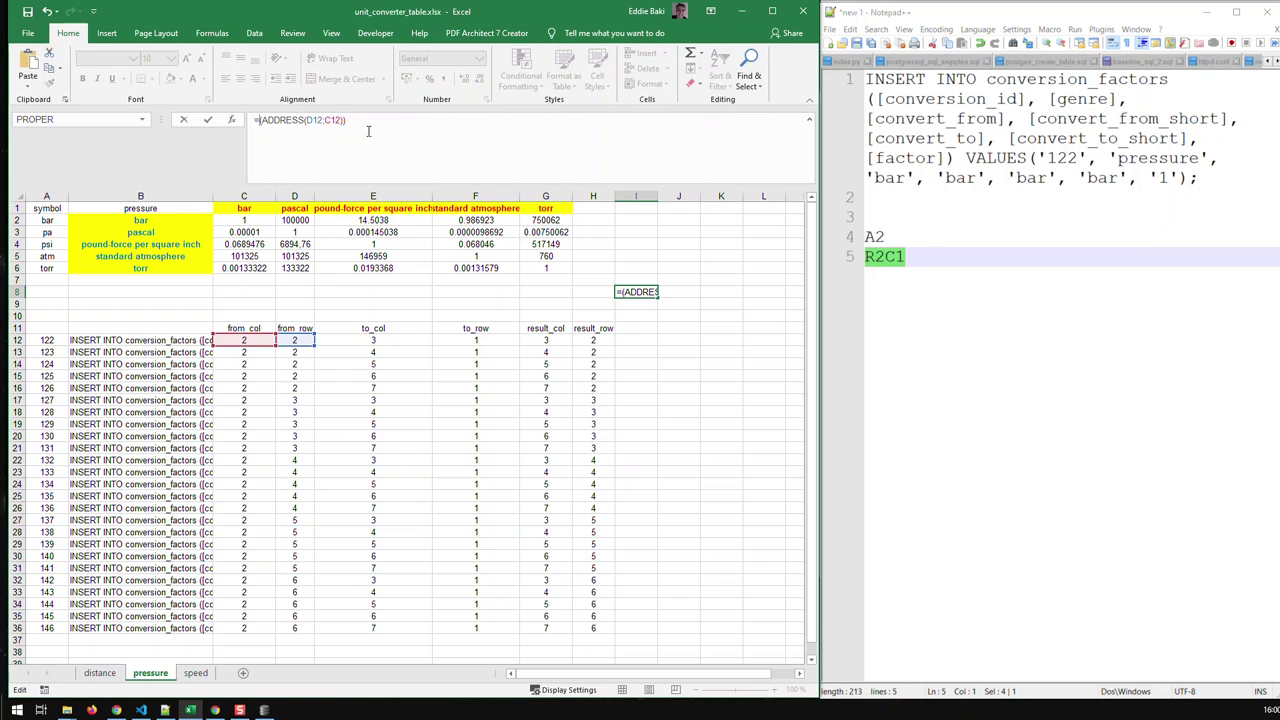
click(373, 119)
key(BackSpace)
key(Return)
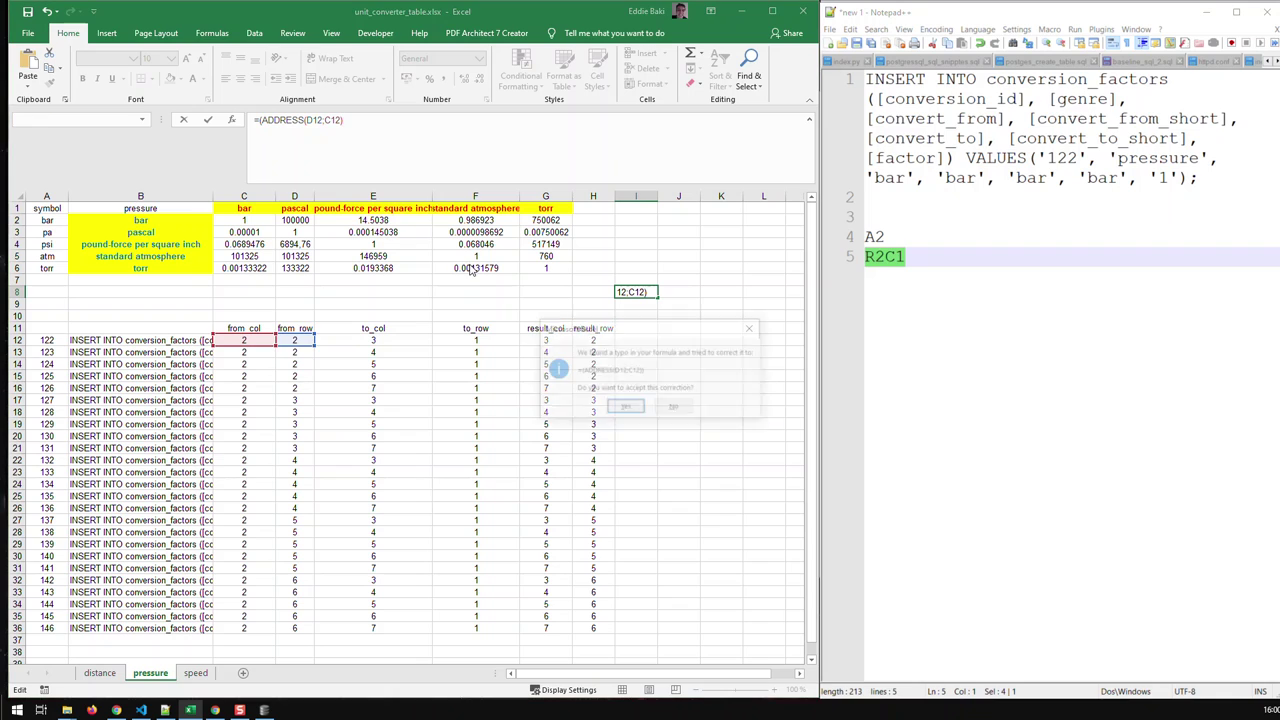
click(625, 408)
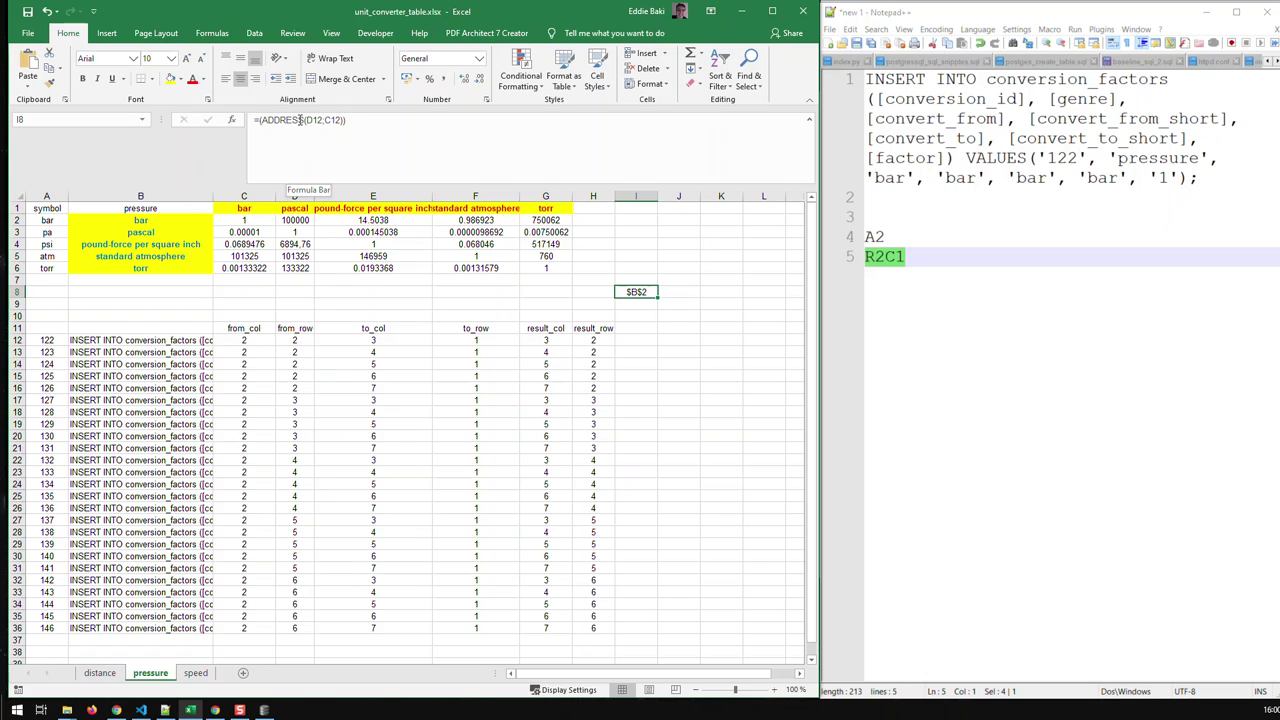
click(264, 120)
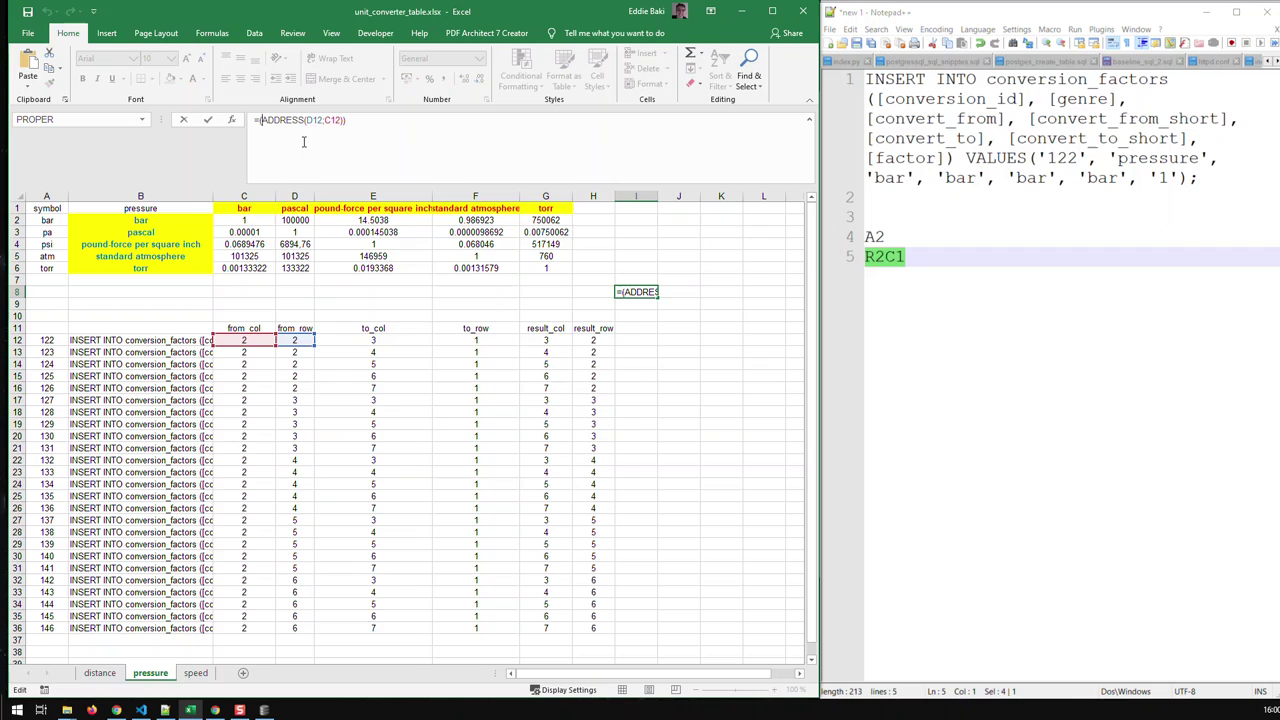
key(BackSpace)
key(Return)
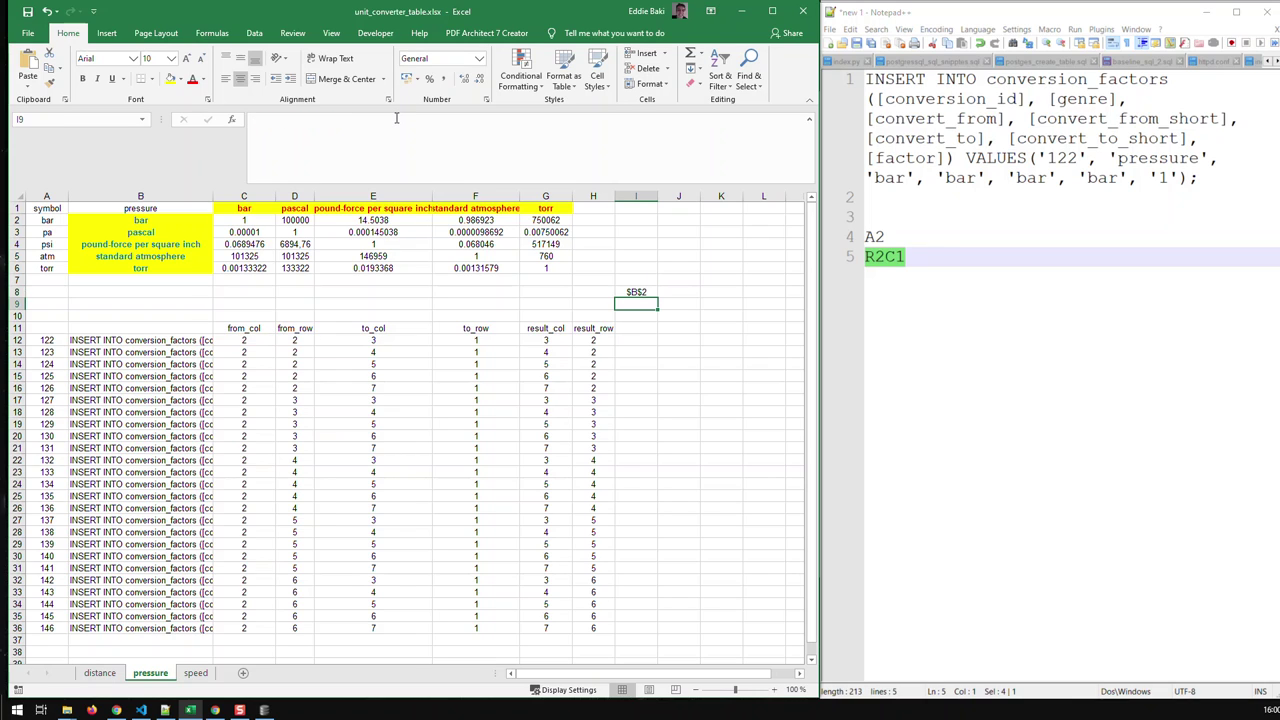
Step: Wrap the ADDRESS function in I8 with INDIRECT so the formula reads =INDIRECT(ADDRESS(D12;C12))
click(622, 292)
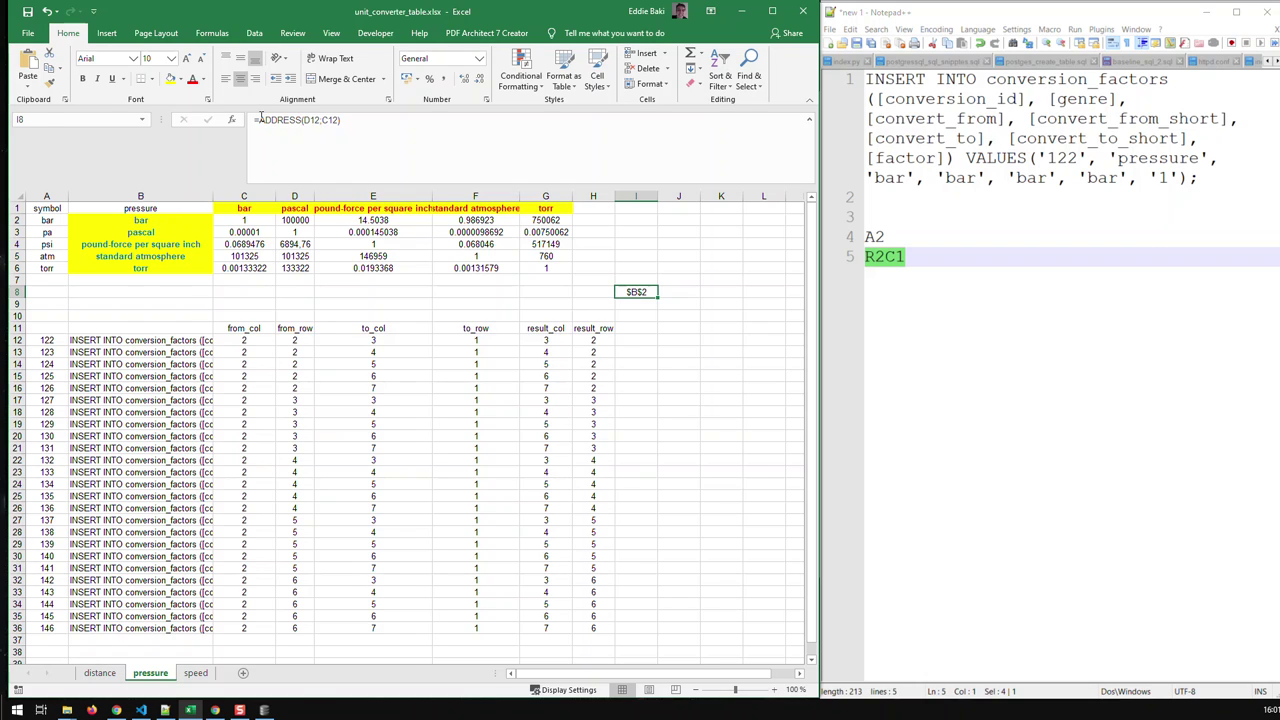
click(258, 119)
text(indirect)
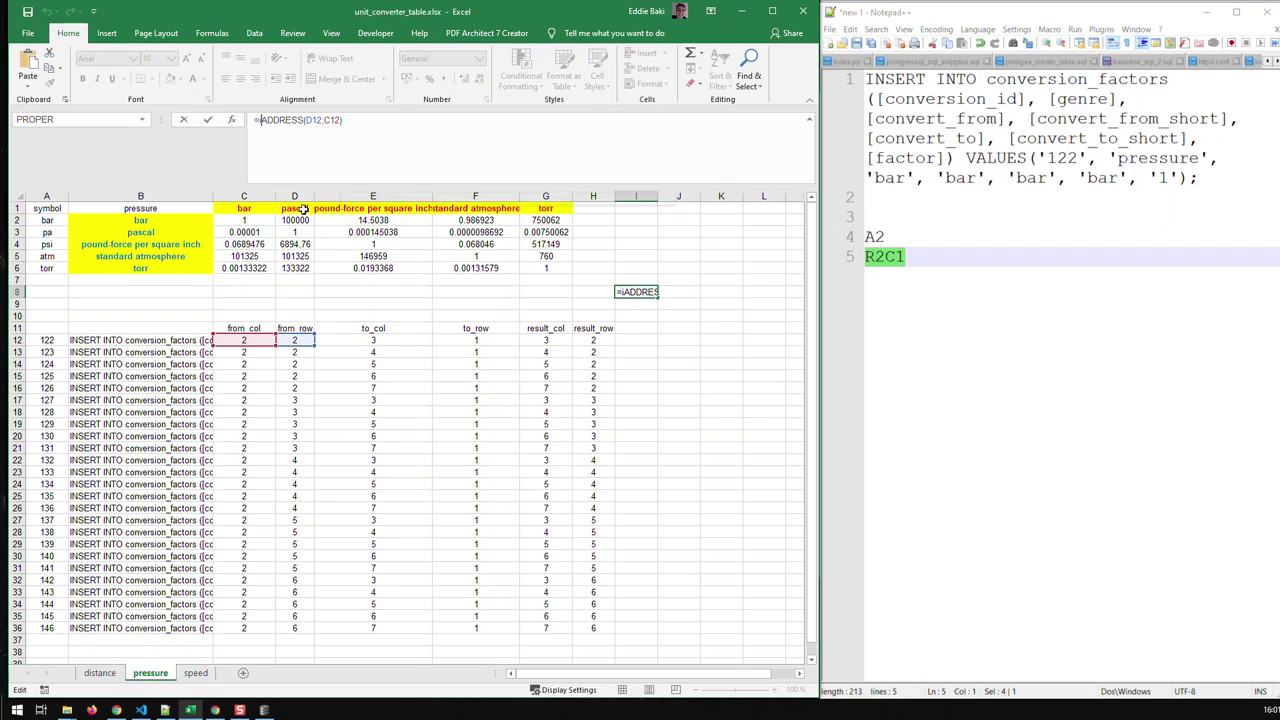
text(()
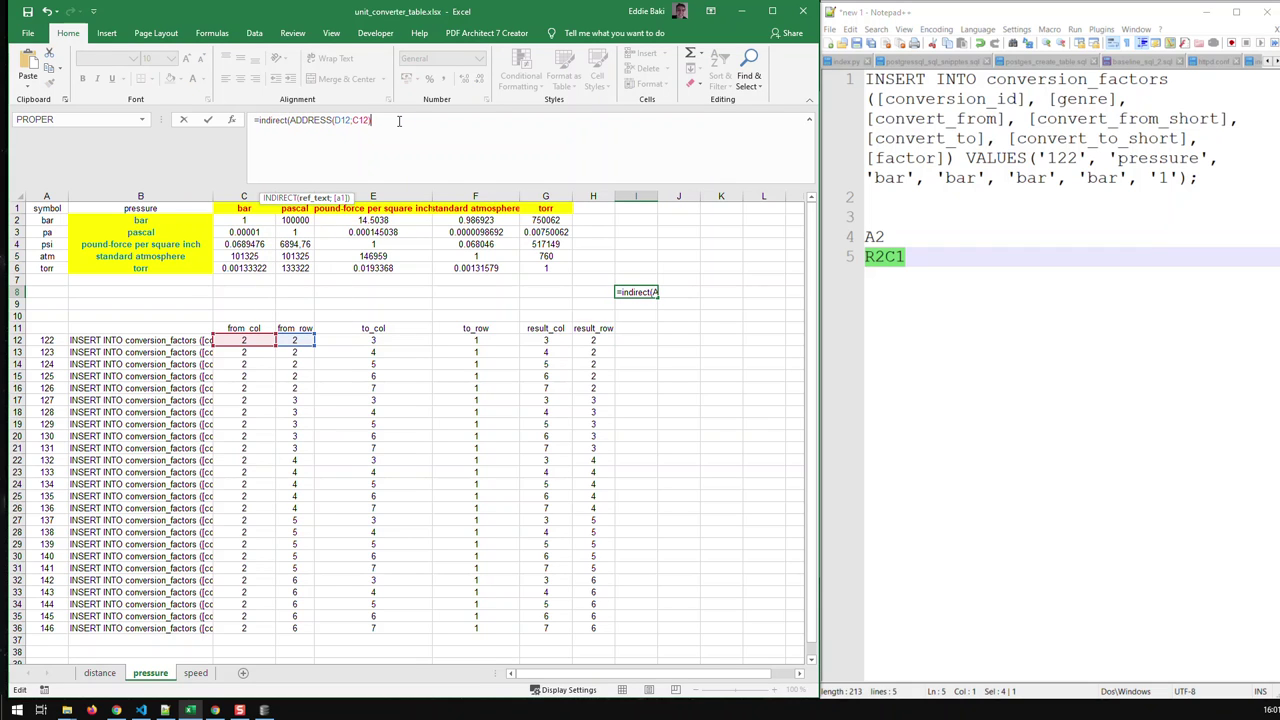
text()))
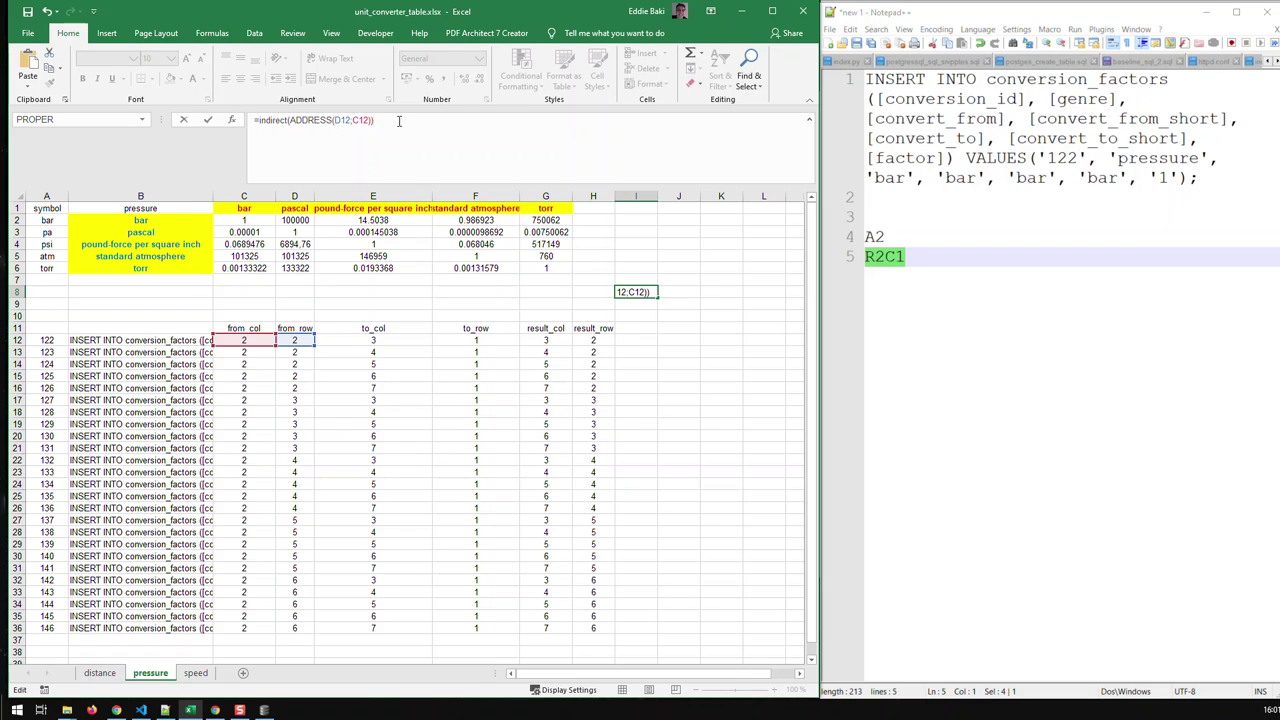
key(Return)
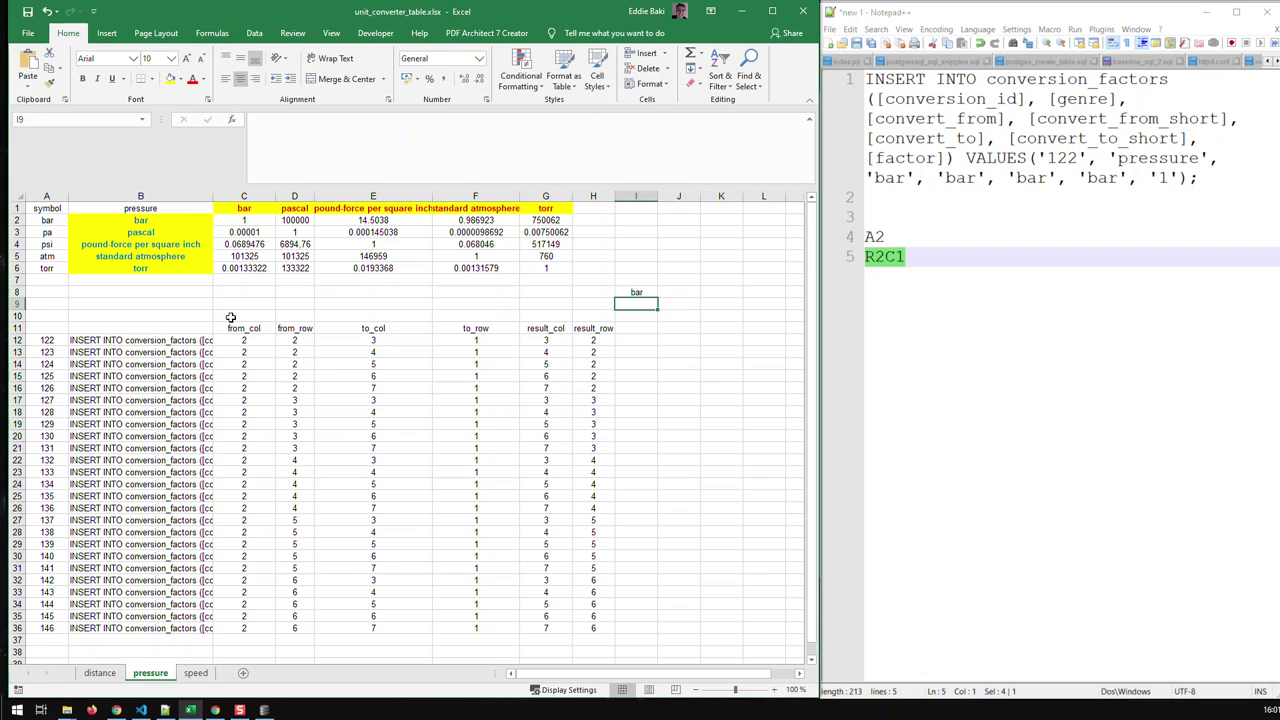
Step: Compare INDIRECT(ADDRESS(D12;C12)) with INDIRECT(ADDRESS(D12;C12-1)) in the B12 formula, leaving the formula unchanged
click(140, 343)
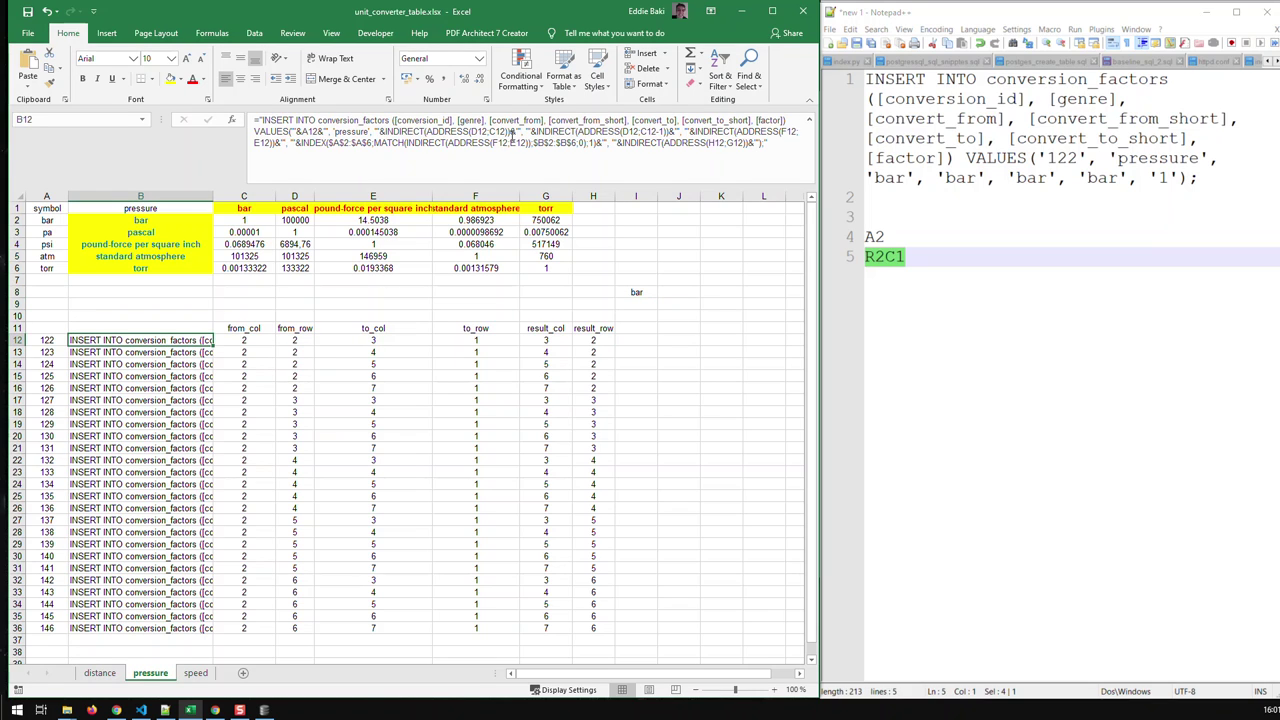
drag(513, 134, 390, 127)
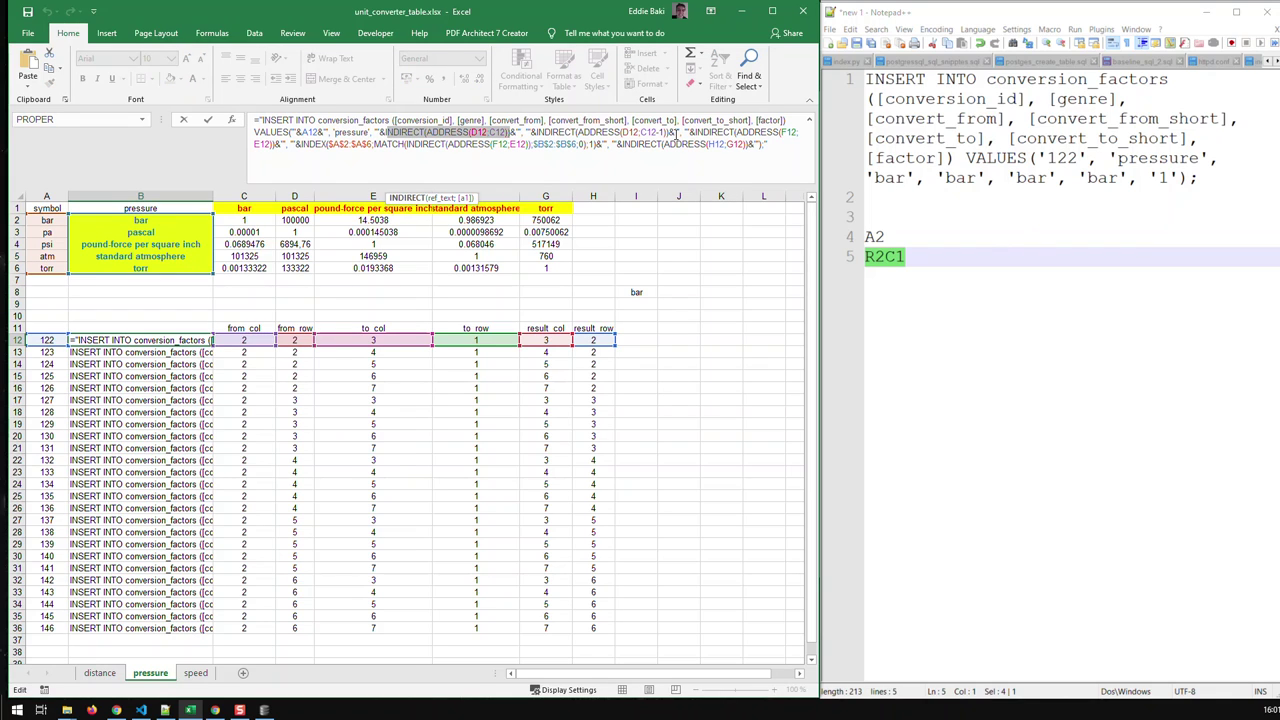
drag(672, 132, 531, 132)
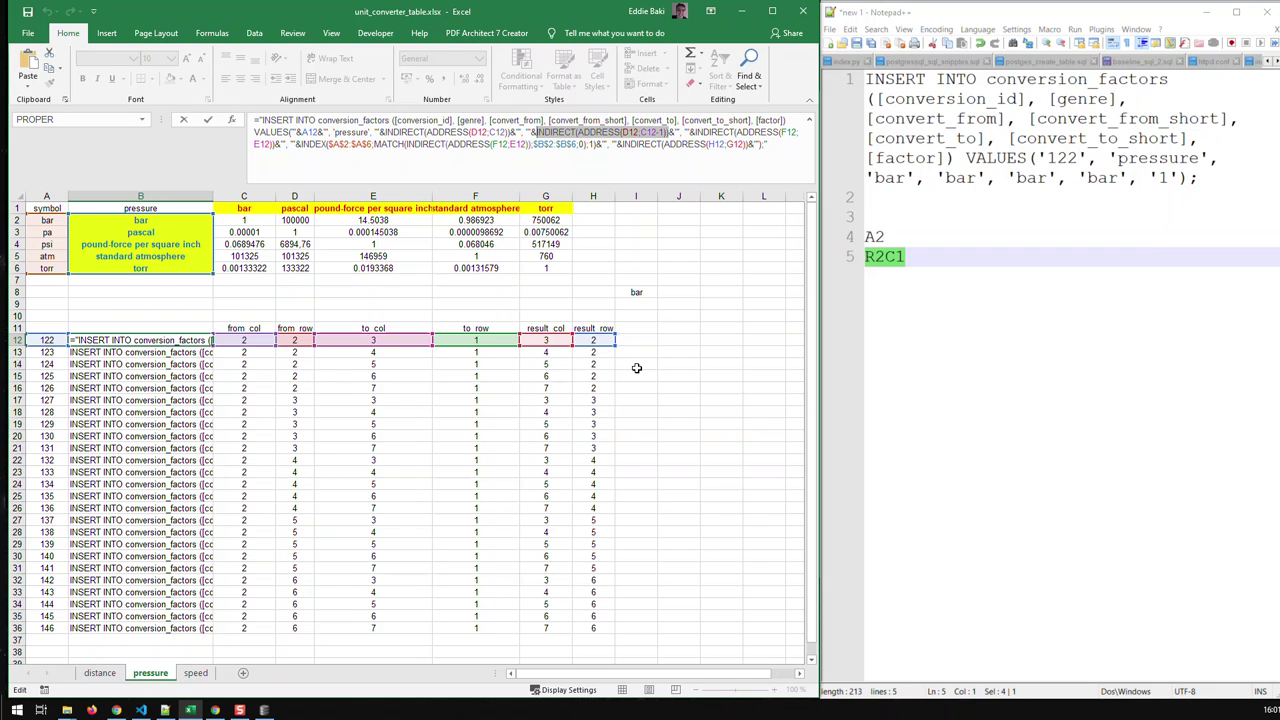
key(Escape)
click(642, 365)
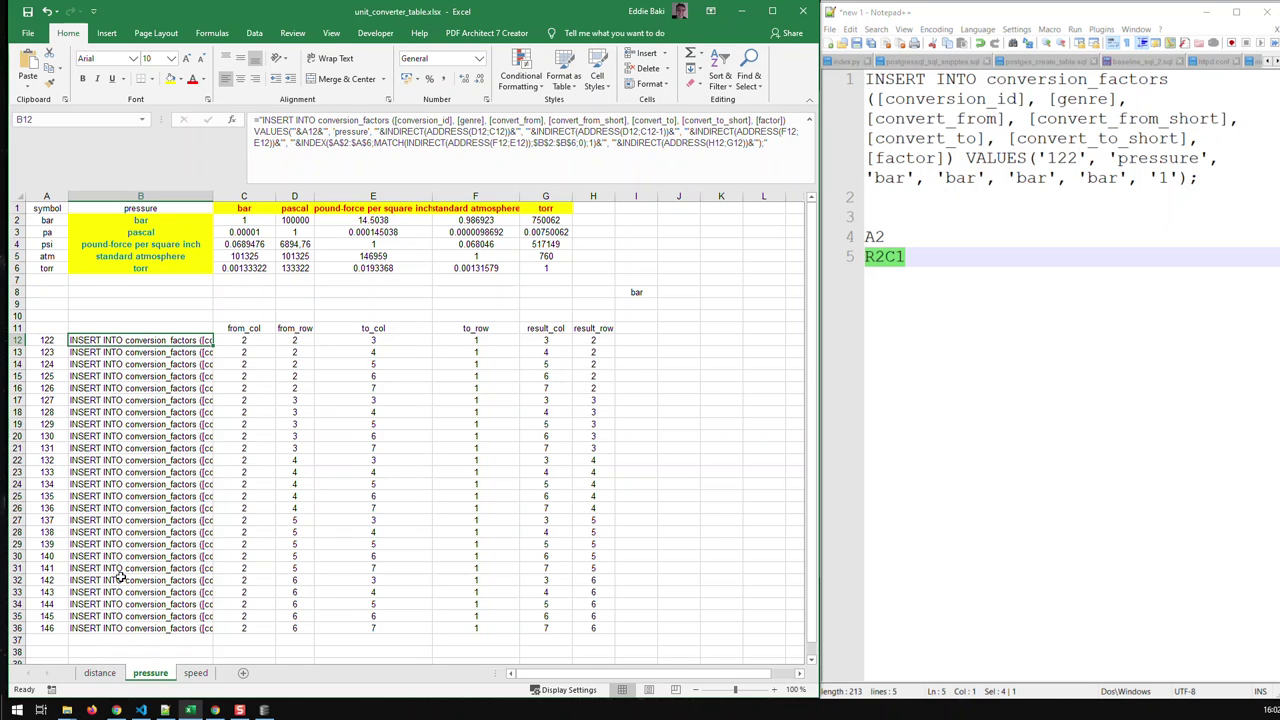
Step: Switch to DB Browser for SQLite, view its SQL execution page, and return to the Excel worksheet
click(264, 710)
click(856, 85)
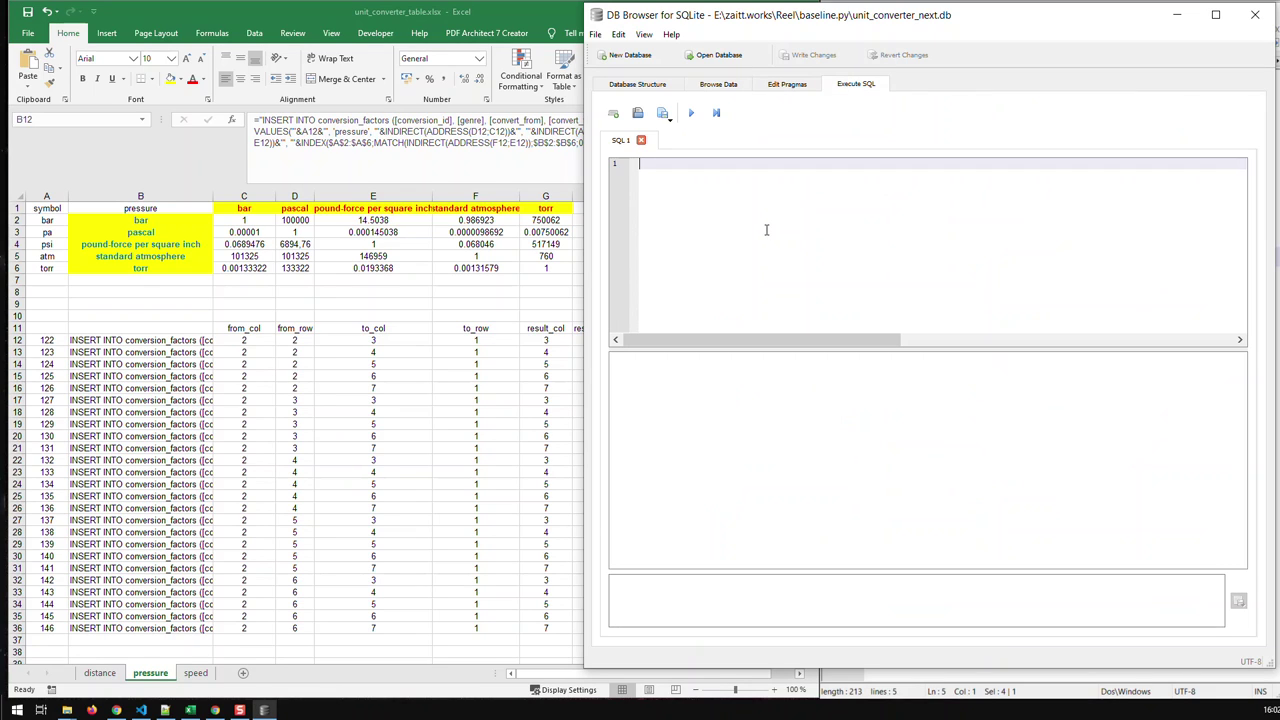
click(437, 296)
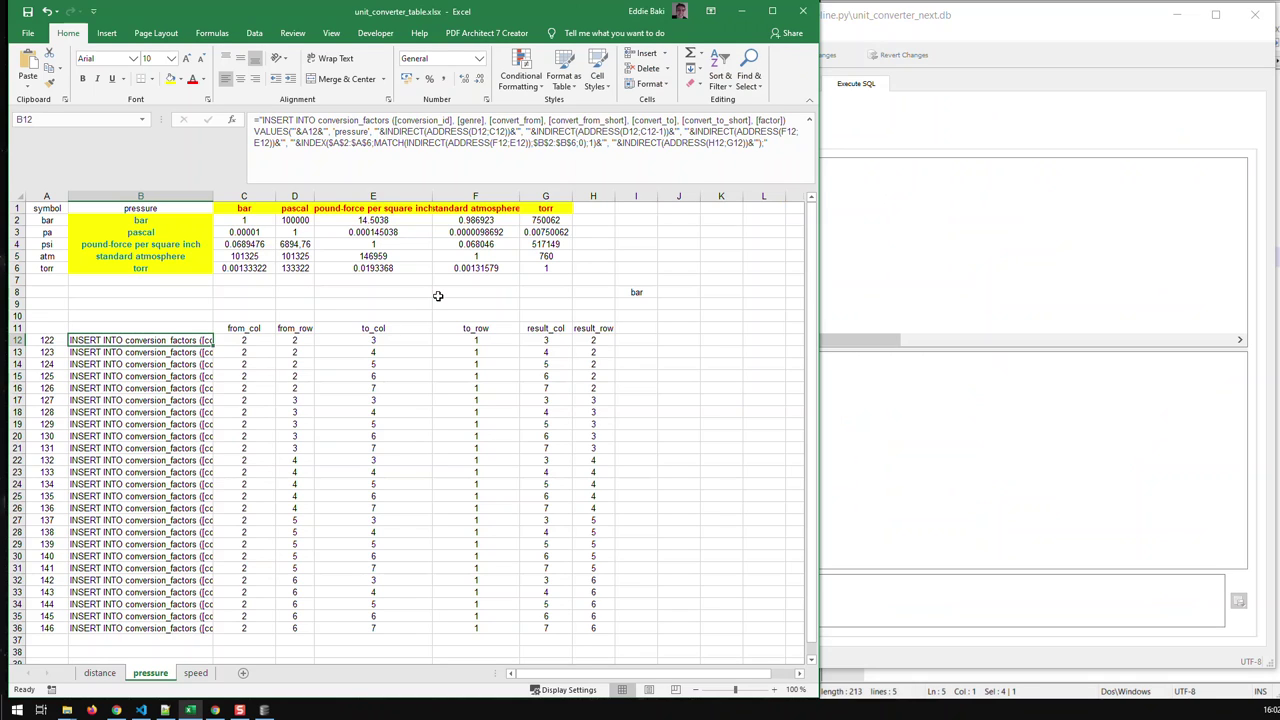
Step: Check the standard atmosphere to pound-force per square inch factor in E5 and switch to the Google unit converter in the browser
click(362, 315)
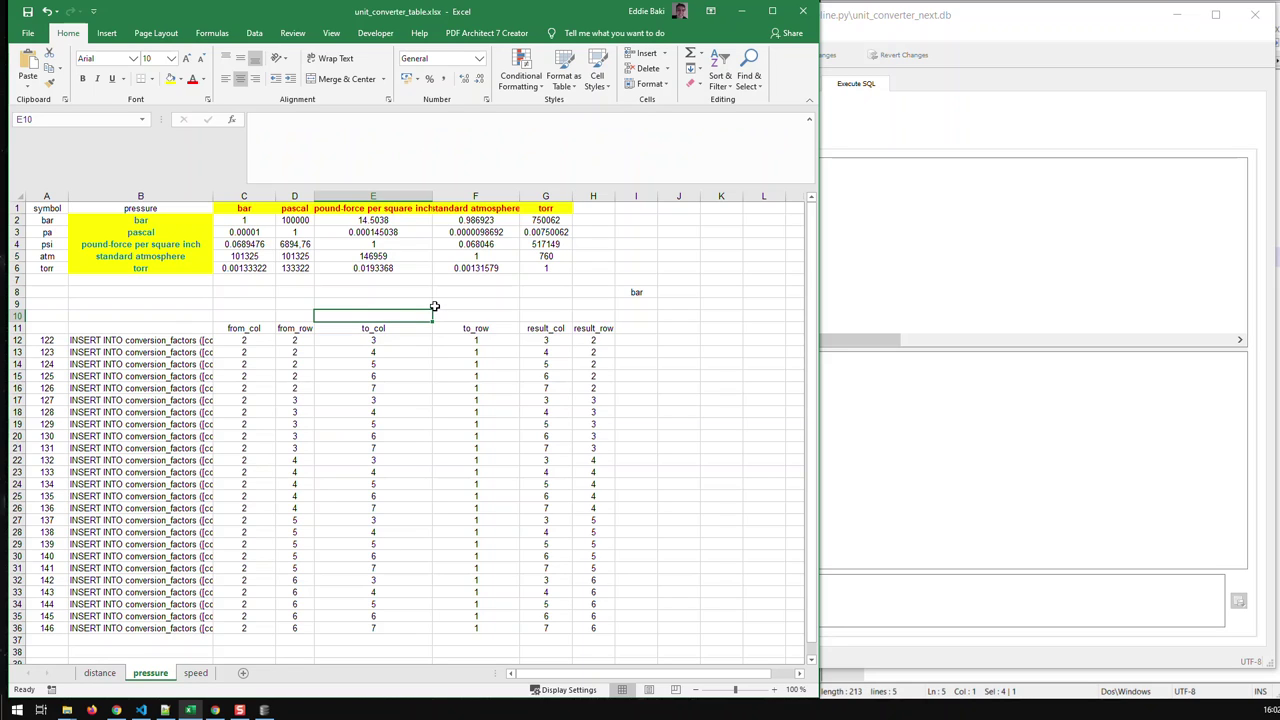
key(Up)
key(Up)
key(Up)
key(Up)
key(Up)
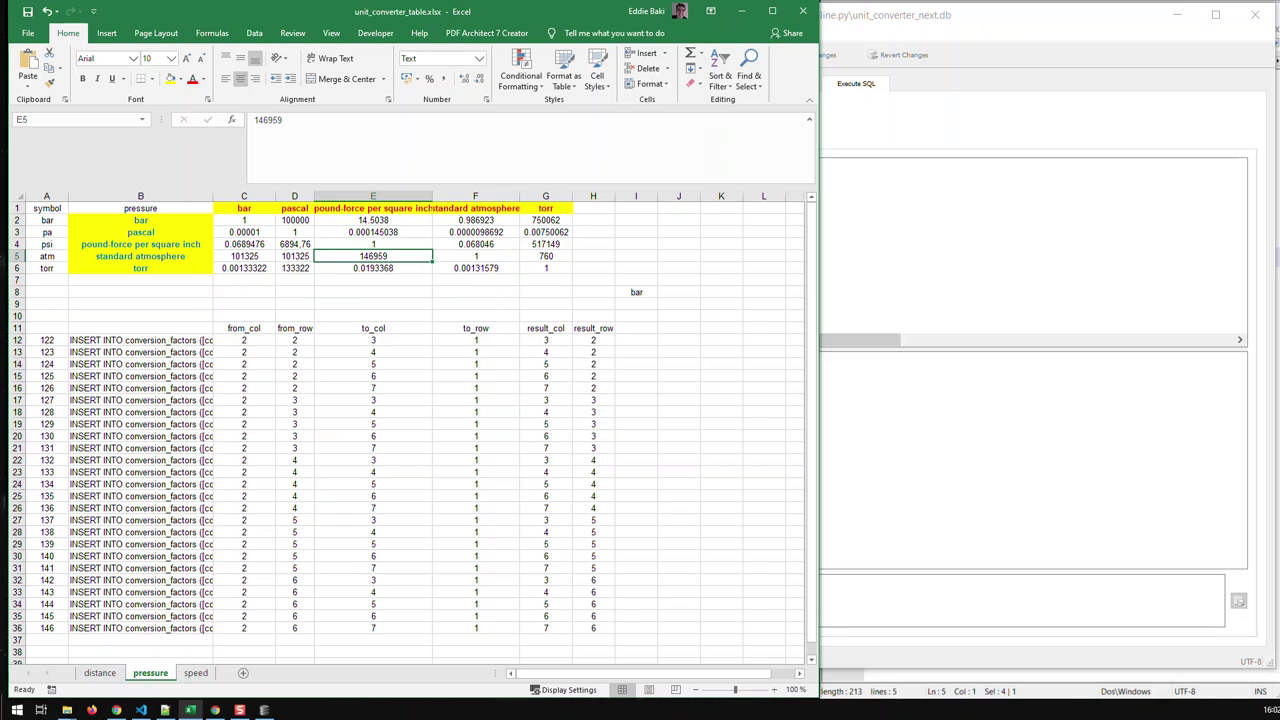
click(215, 710)
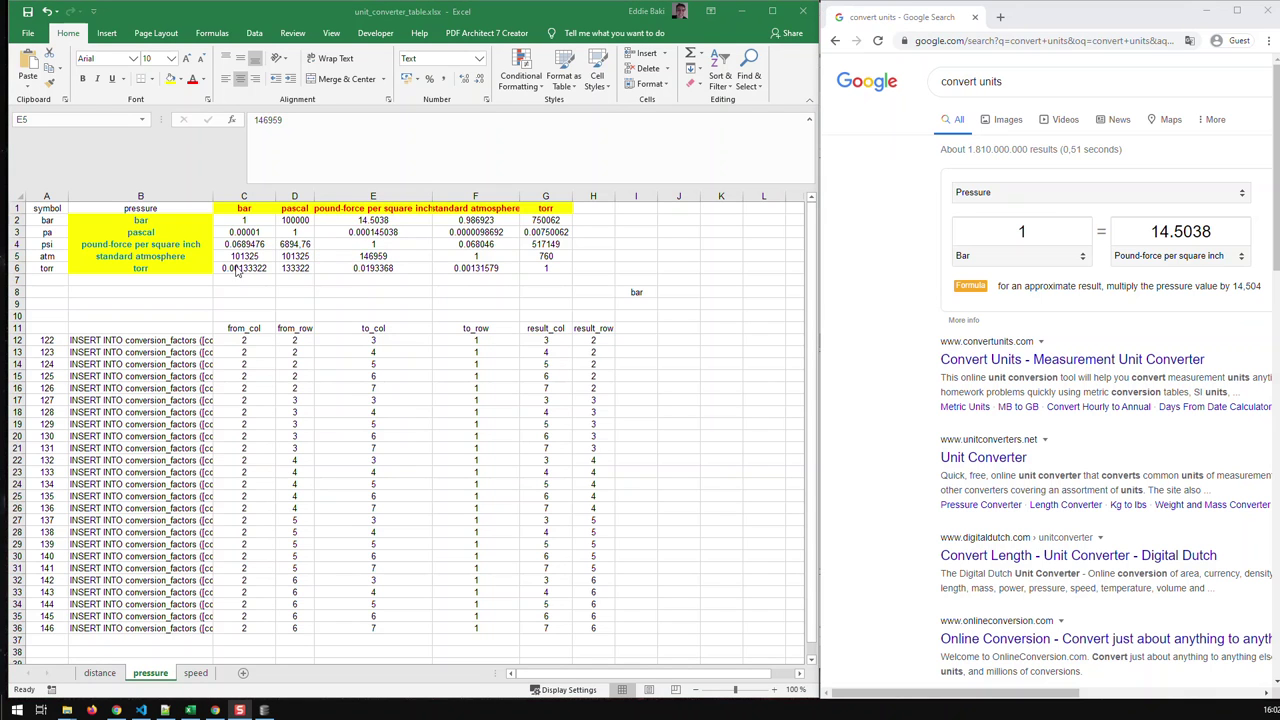
Step: Look up the conversion of 1 bar to standard atmosphere and to torr in the Google unit converter
click(1143, 258)
click(1152, 306)
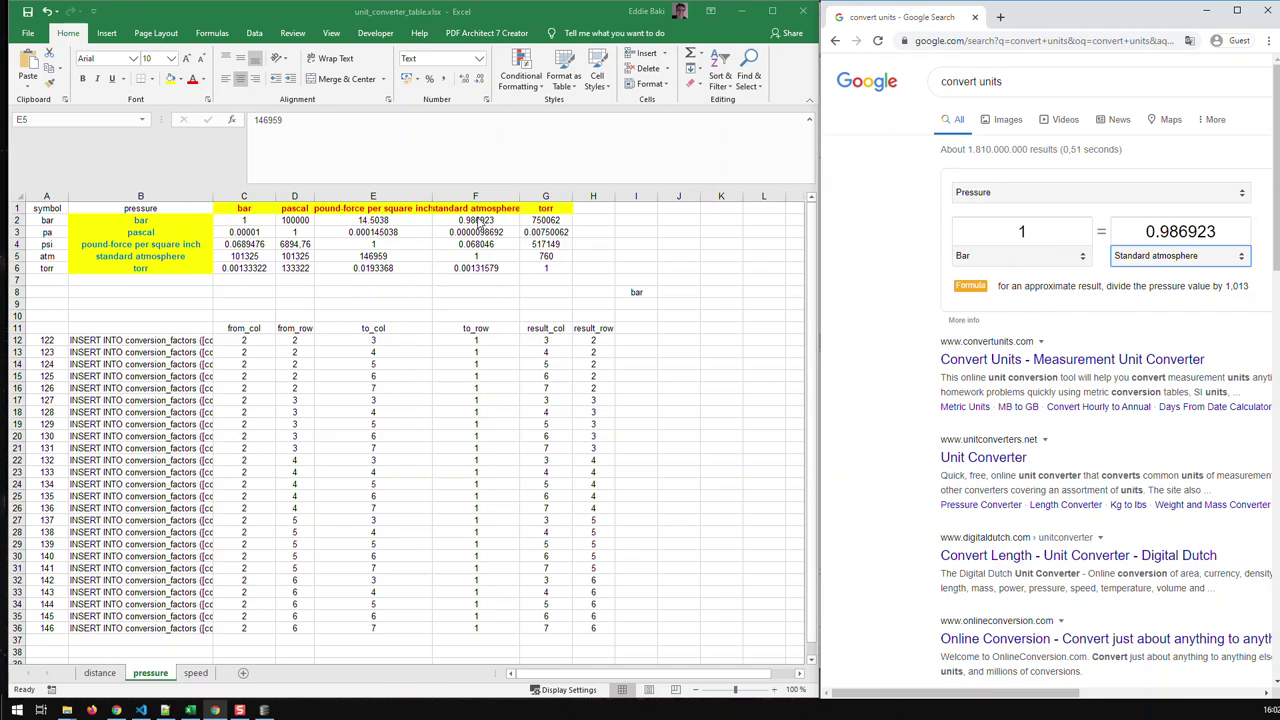
click(1145, 258)
click(1153, 318)
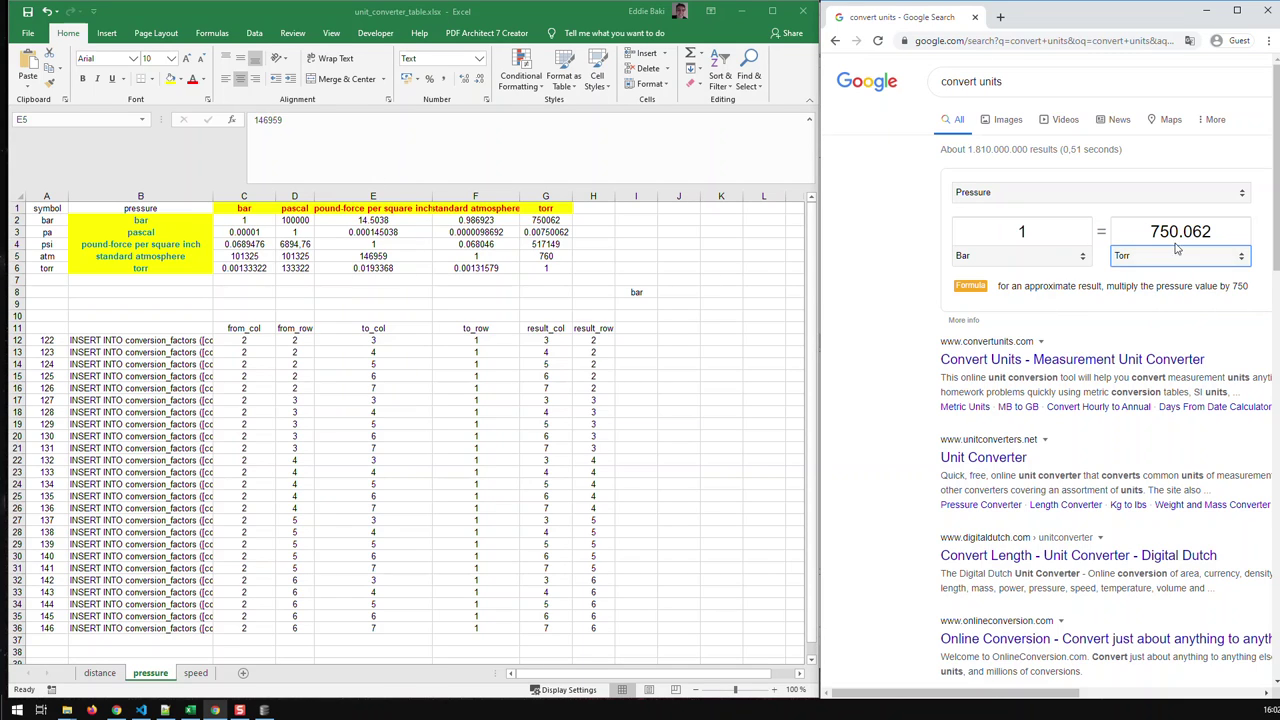
Step: Return to the Excel pressure sheet and set the bar-to-torr factor in G2 to 750.062
click(553, 220)
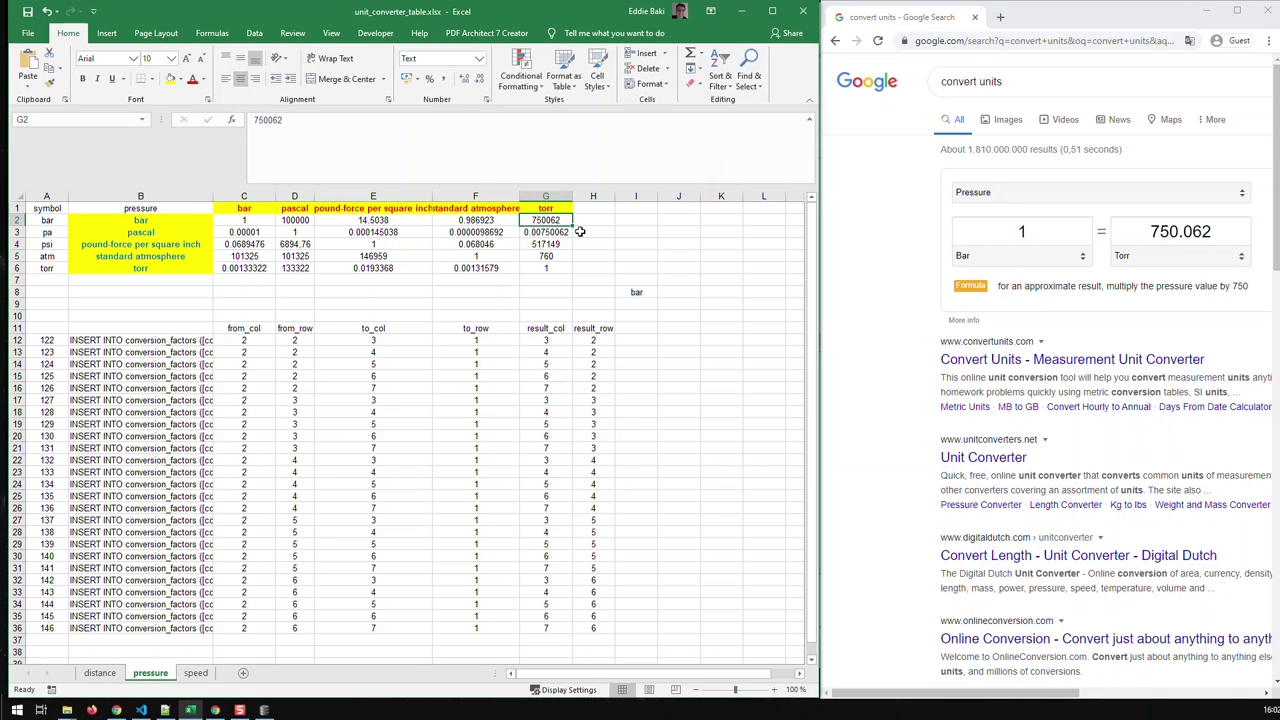
text(750.0)
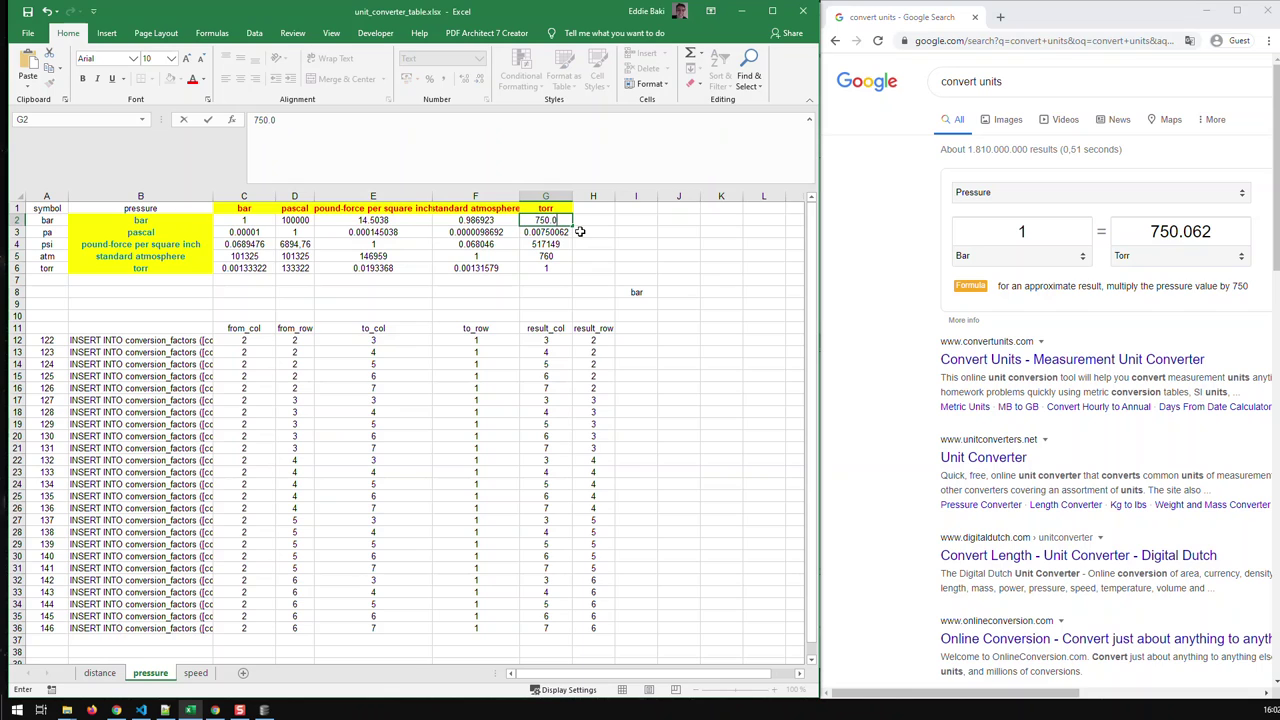
text(62)
key(Return)
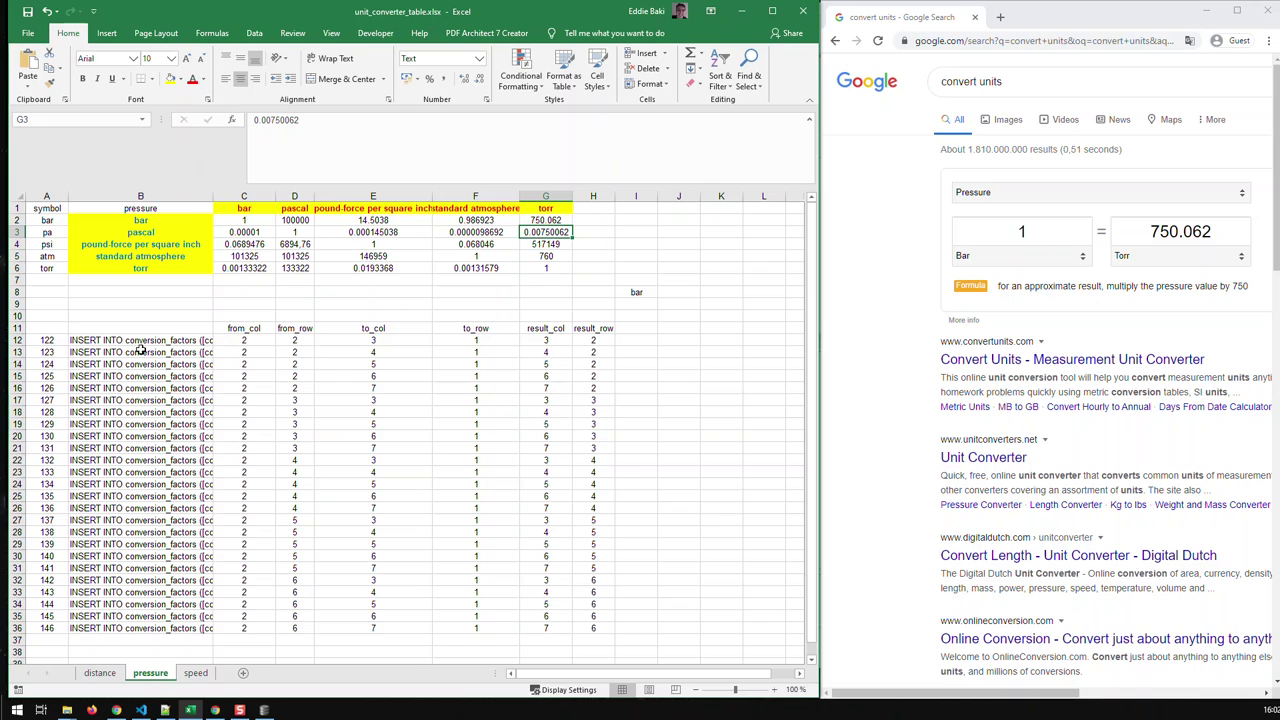
Step: Highlight the generated INSERT statements in B12:B36, clear the selection and view the speed sheet
drag(145, 340, 127, 632)
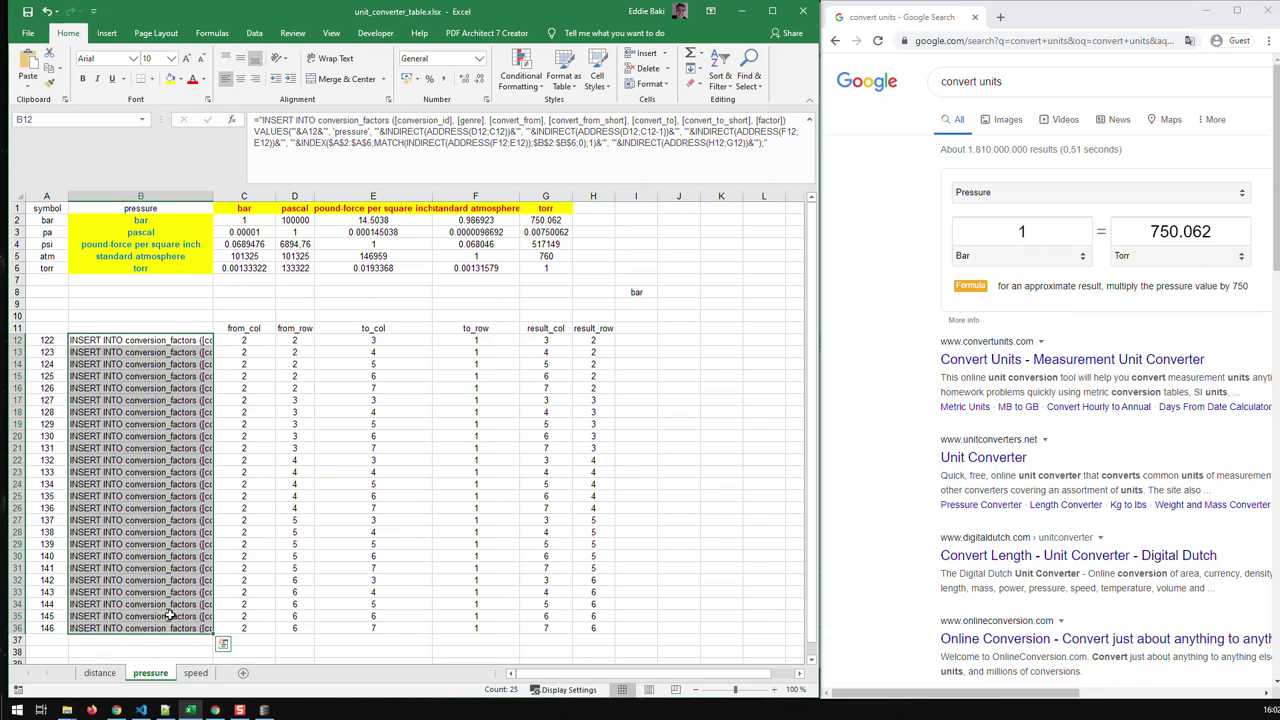
click(296, 304)
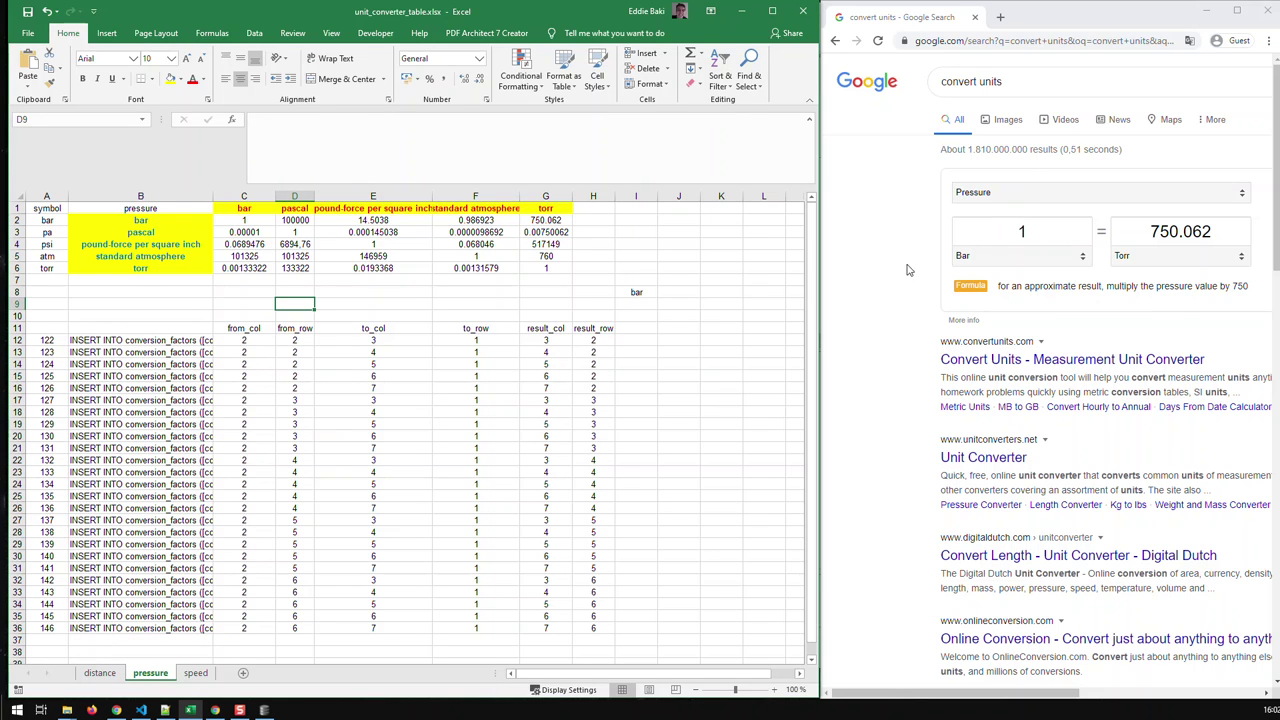
click(191, 676)
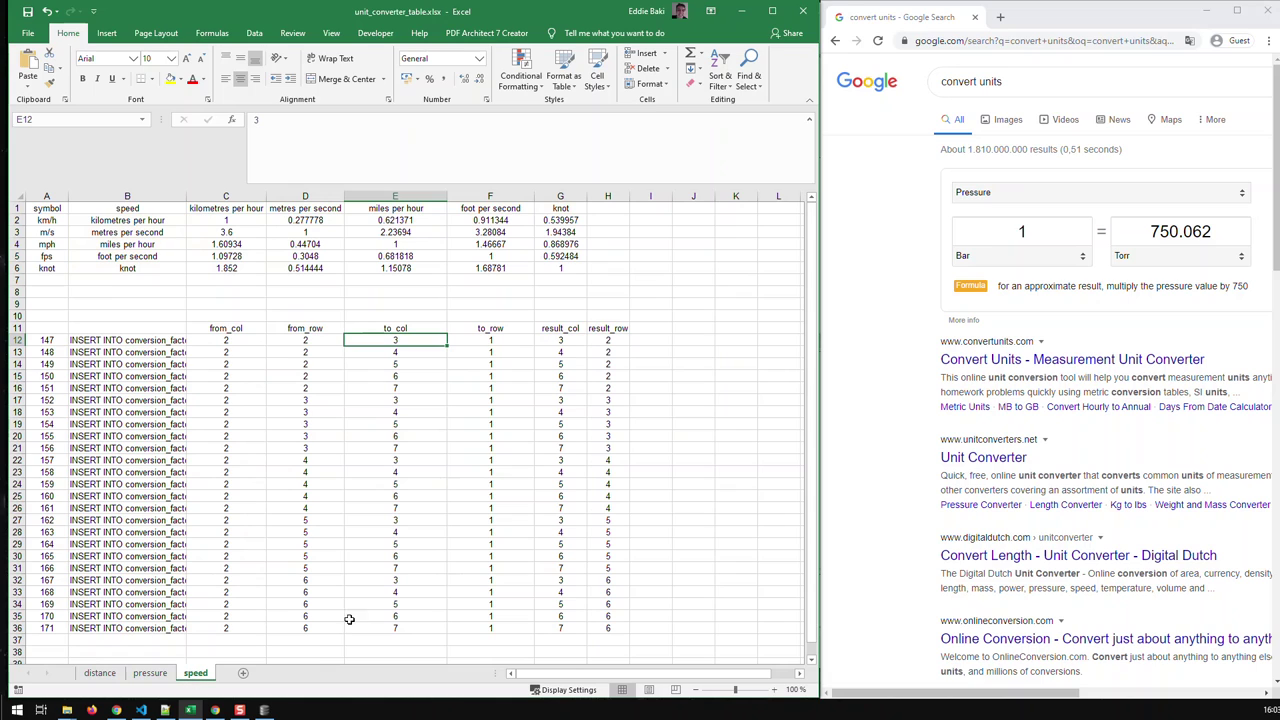
Step: Switch the Google unit converter to Data Transfer Rate and view its available source and target units
click(1015, 198)
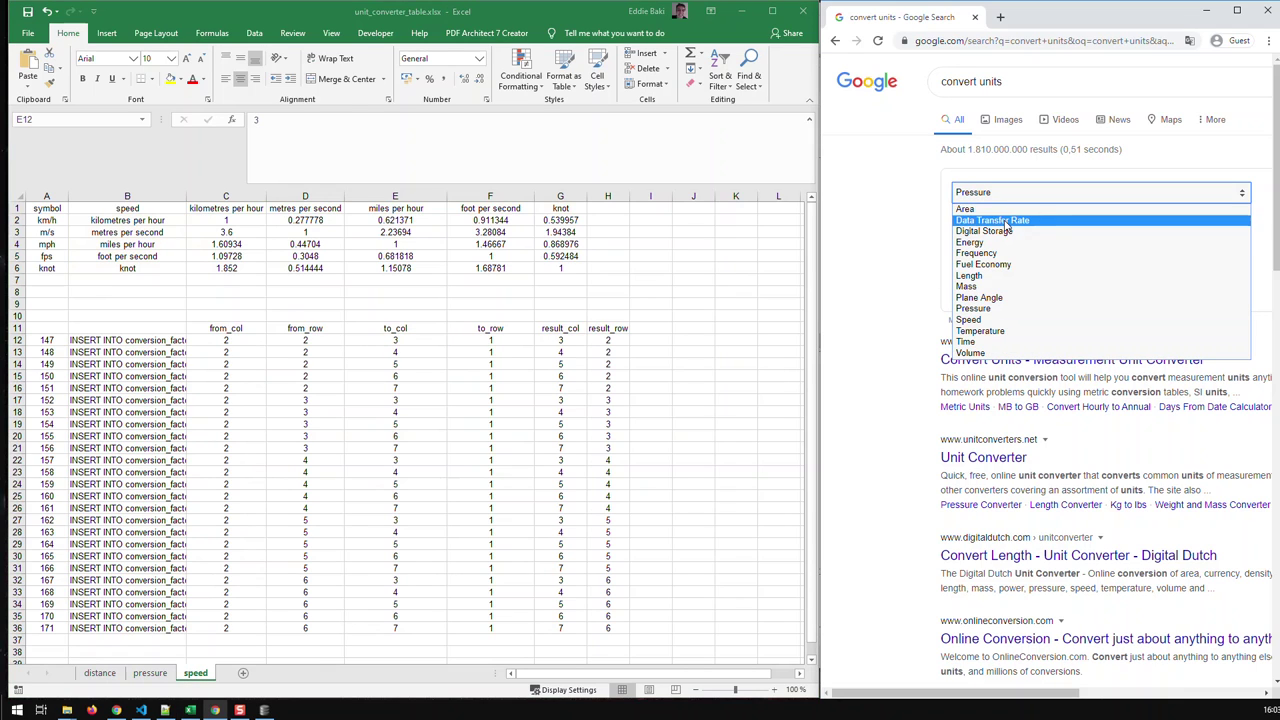
click(1000, 220)
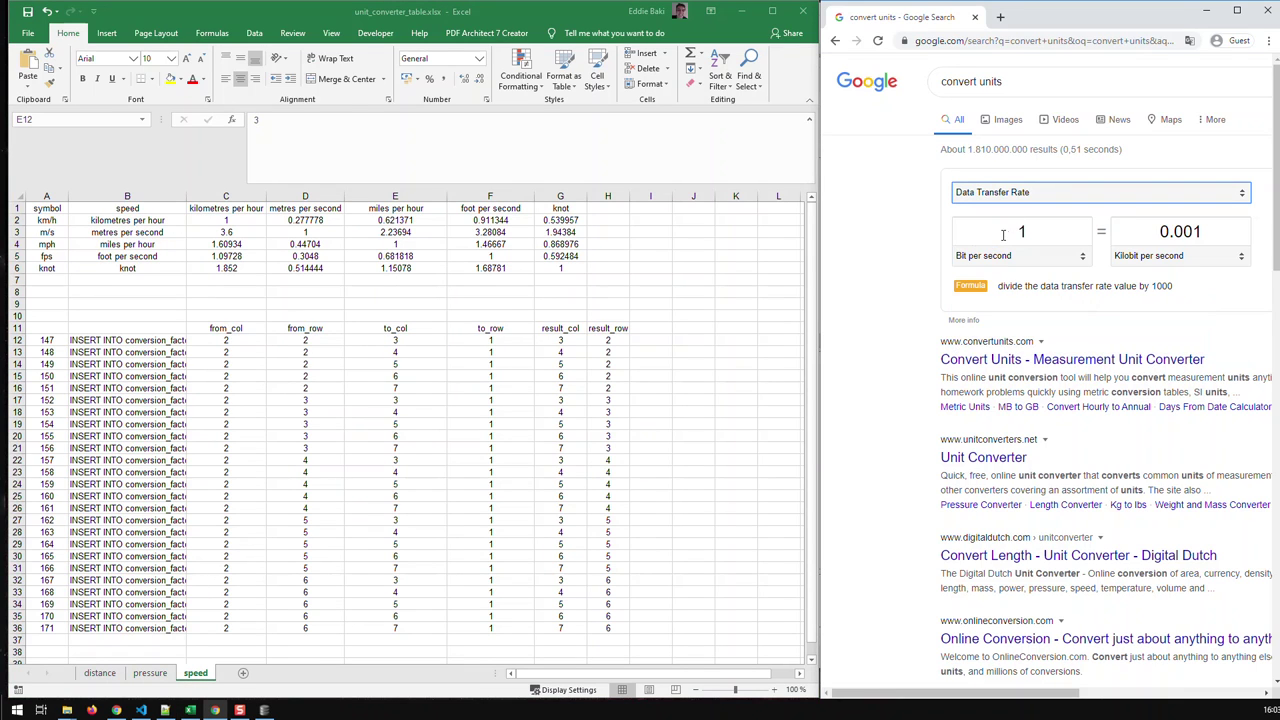
click(1086, 262)
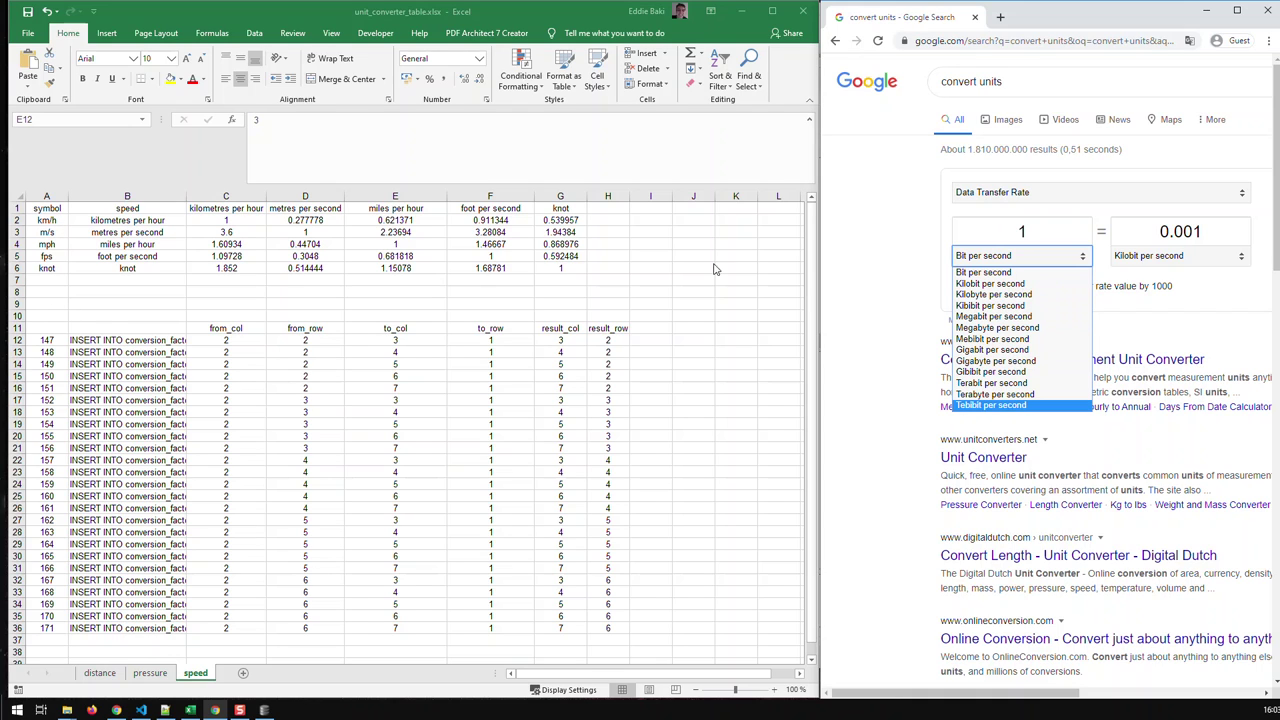
click(1147, 258)
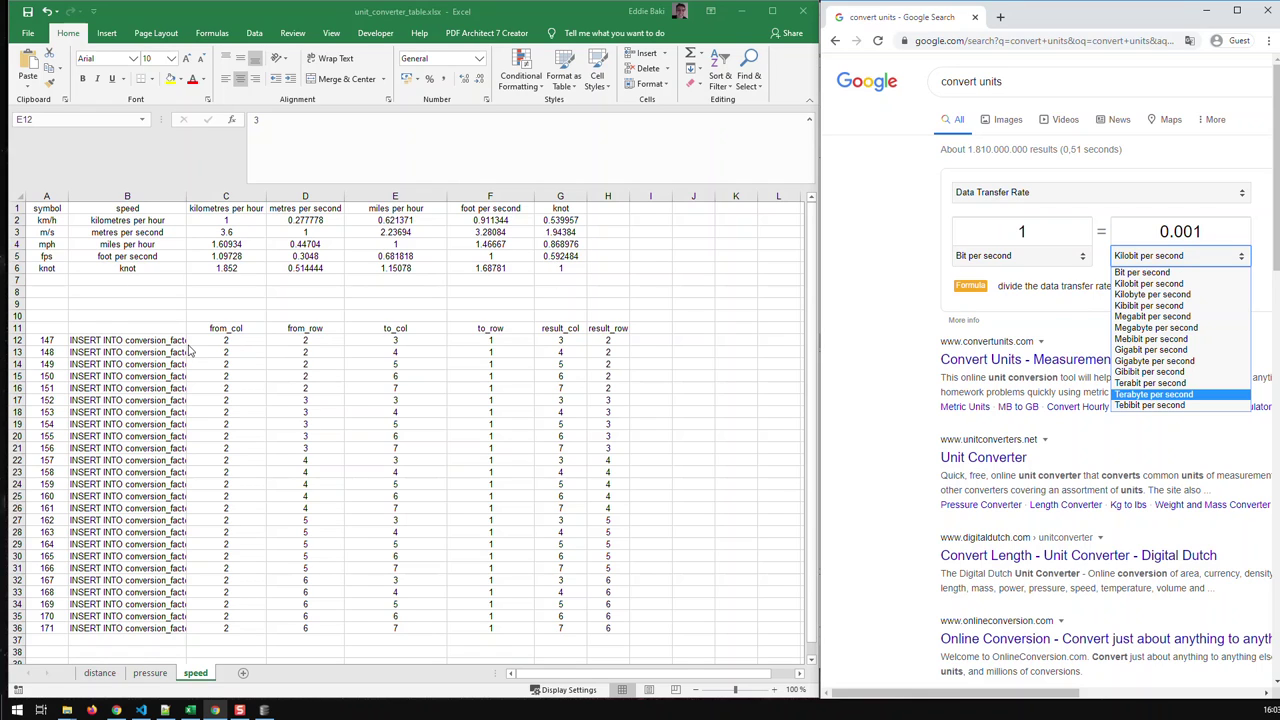
Step: Return to the pressure sheet in Excel and examine the INSERT statement formula in B12
click(107, 318)
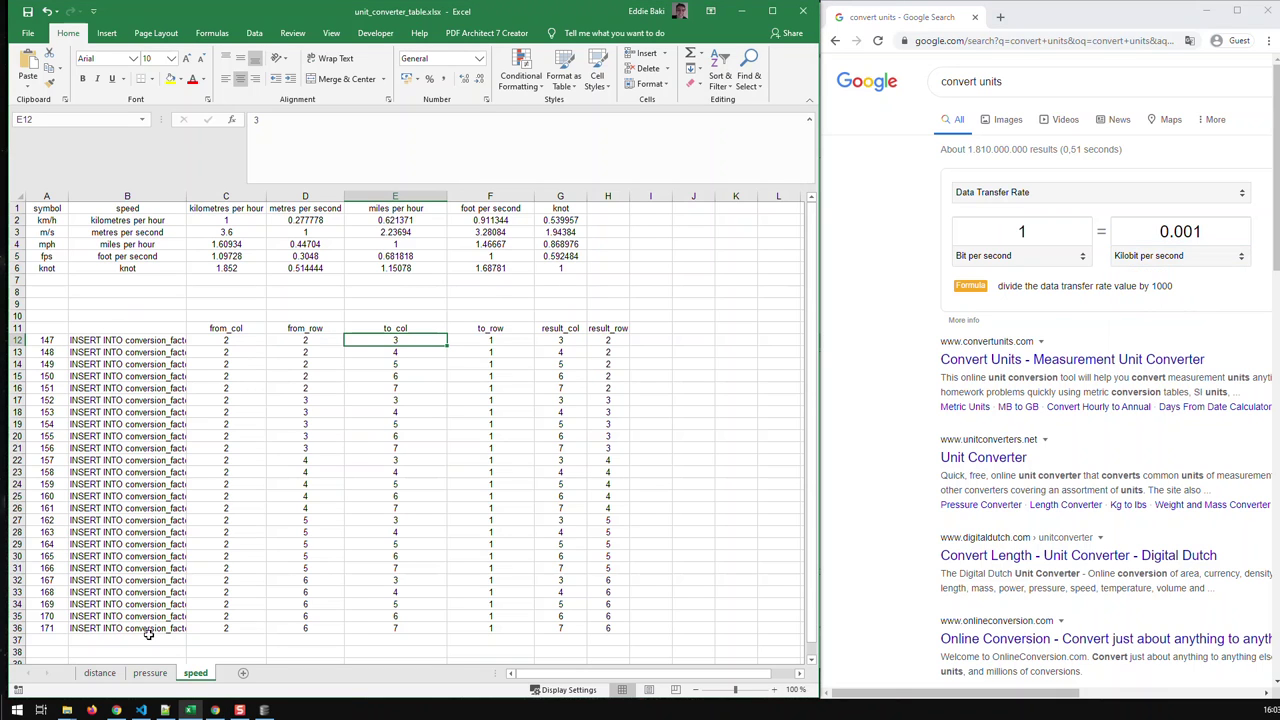
click(150, 674)
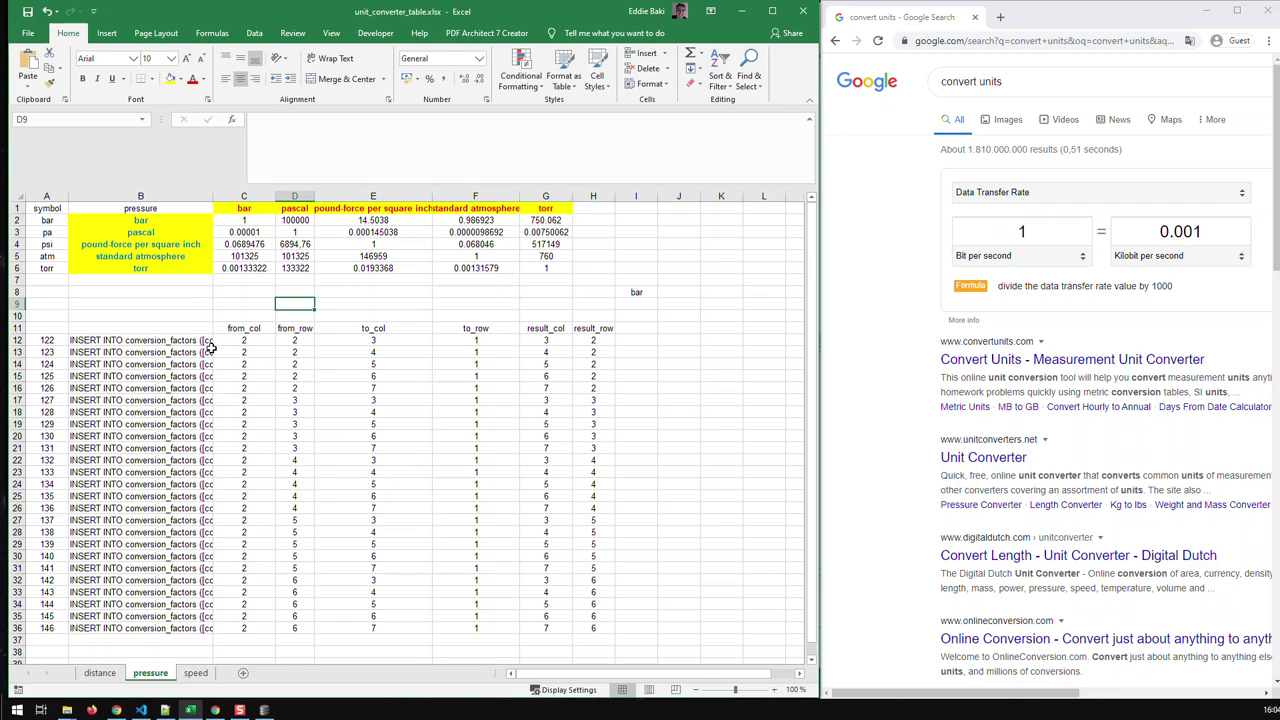
click(160, 339)
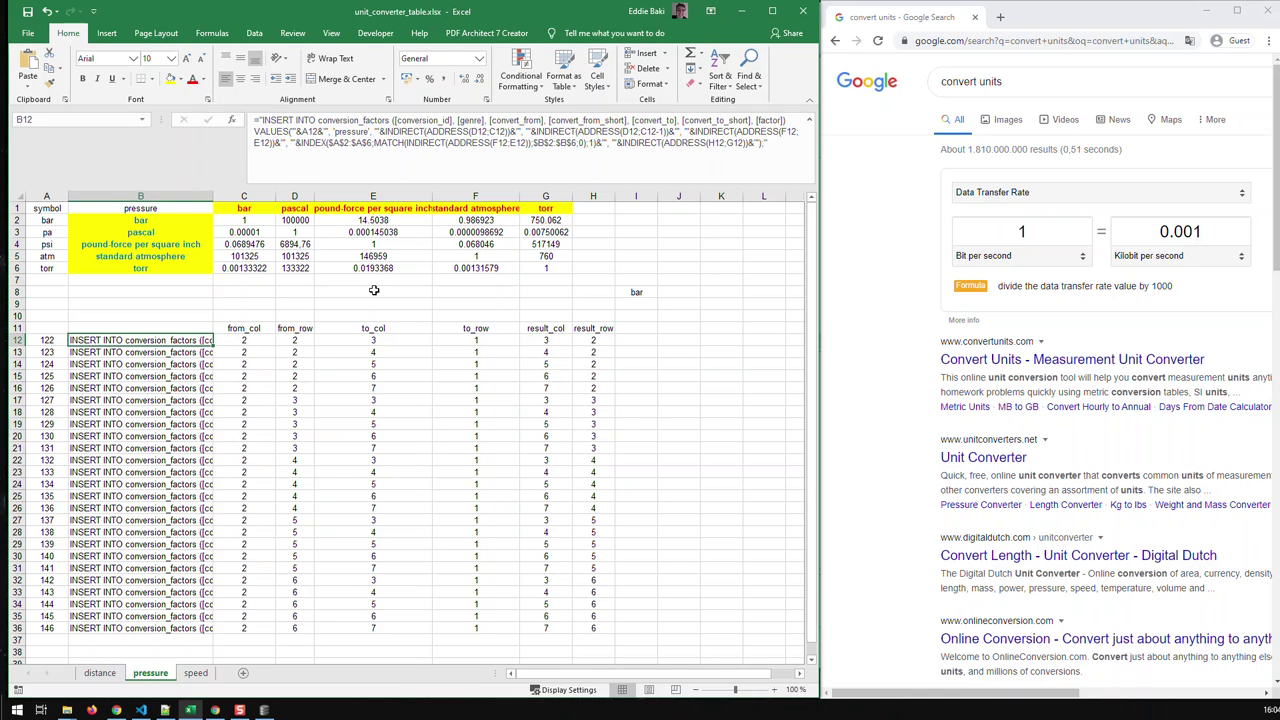